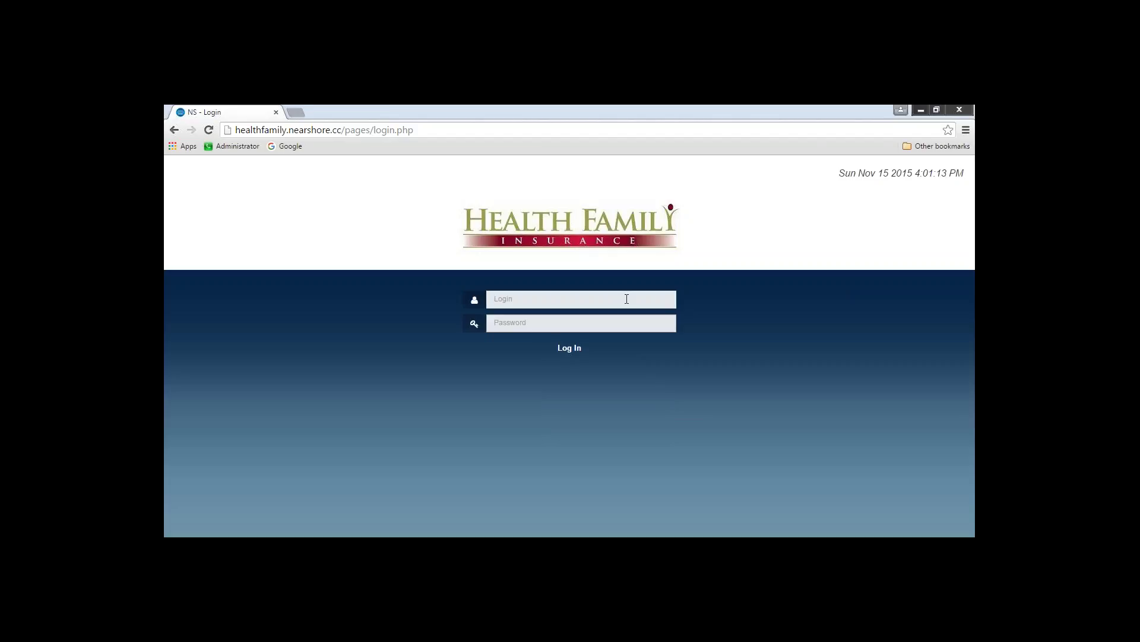
- Log in to the Health Family Insurance portal with the agent's login ID and password
{"action": "type", "text": "HFI002"}
{"action": "key", "text": "Tab"}
{"action": "type", "text": "*"}
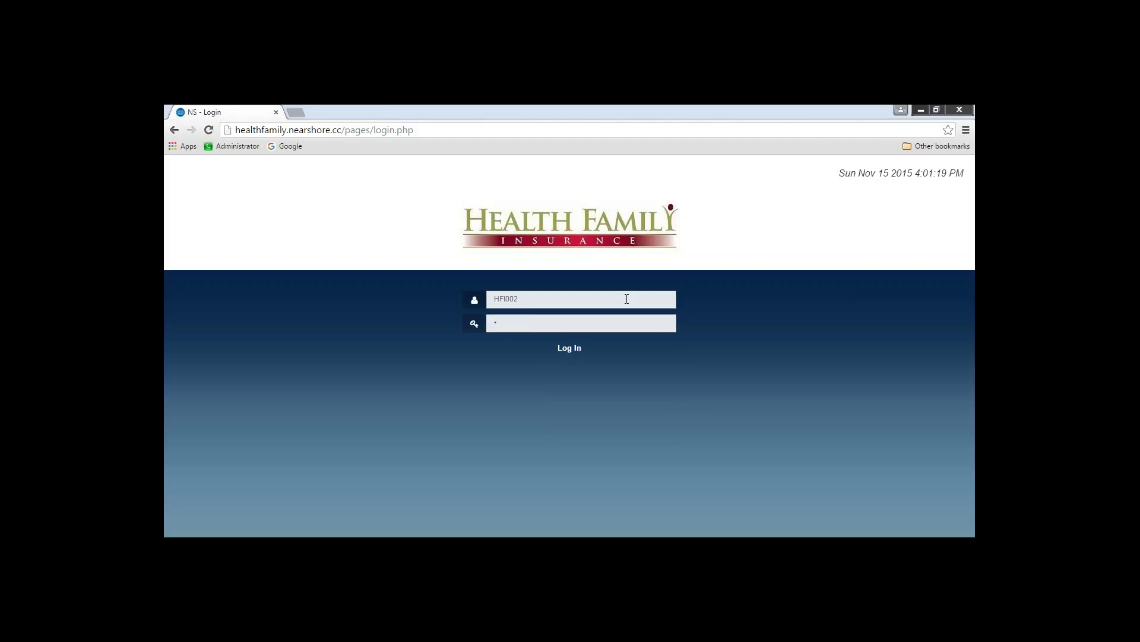
{"action": "type", "text": "*****"}
{"action": "left_click", "coordinate": [580, 358]}
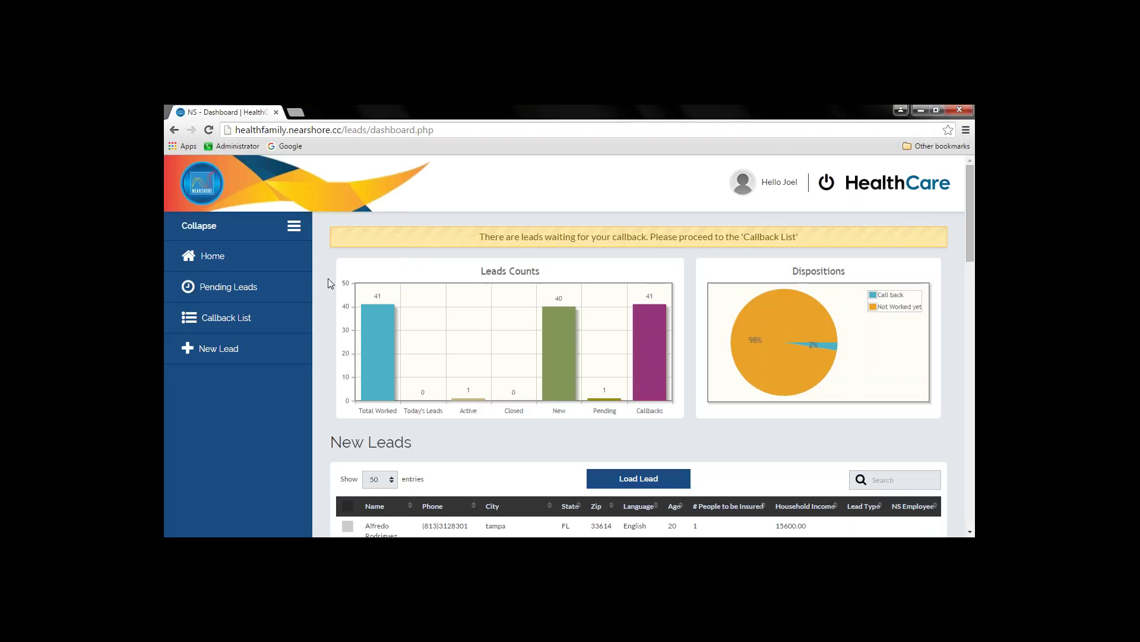
- Open the home dashboard and review the lead counts, dispositions chart and New Leads list
{"action": "left_click", "coordinate": [269, 257]}
{"action": "mouse_move", "coordinate": [800, 313]}
{"action": "mouse_move", "coordinate": [970, 206]}
{"action": "left_mouse_down"}
{"action": "mouse_move", "coordinate": [973, 404]}
{"action": "mouse_move", "coordinate": [962, 210]}
{"action": "mouse_move", "coordinate": [964, 220]}
{"action": "left_mouse_up"}
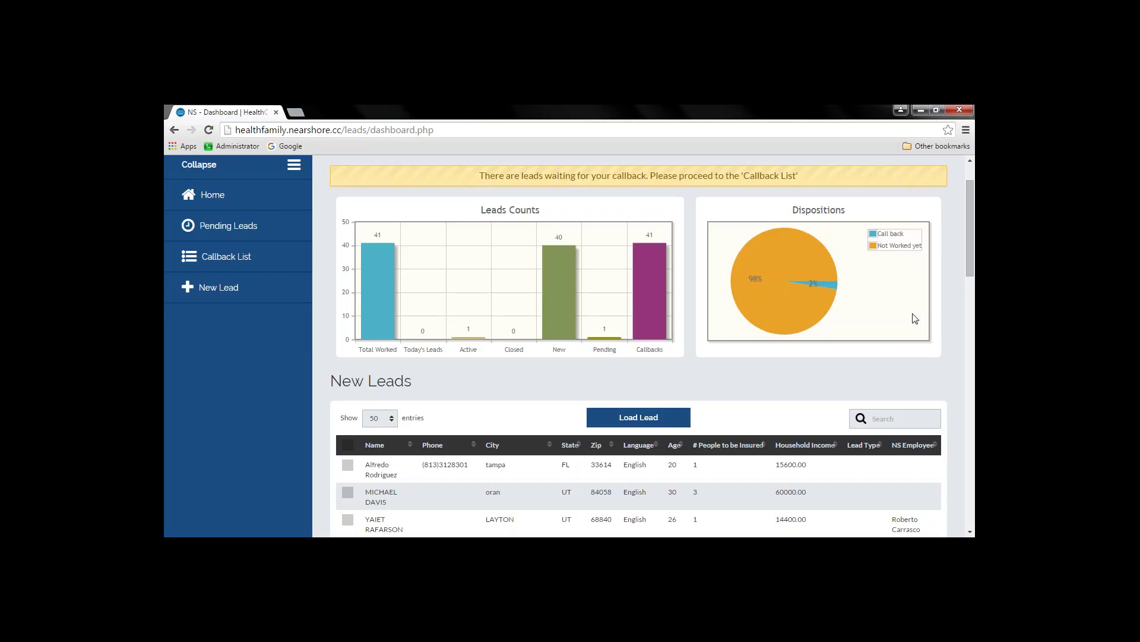
- Open the list of leads waiting for callback and load the first lead, from Ogden, UT
{"action": "left_click", "coordinate": [280, 265]}
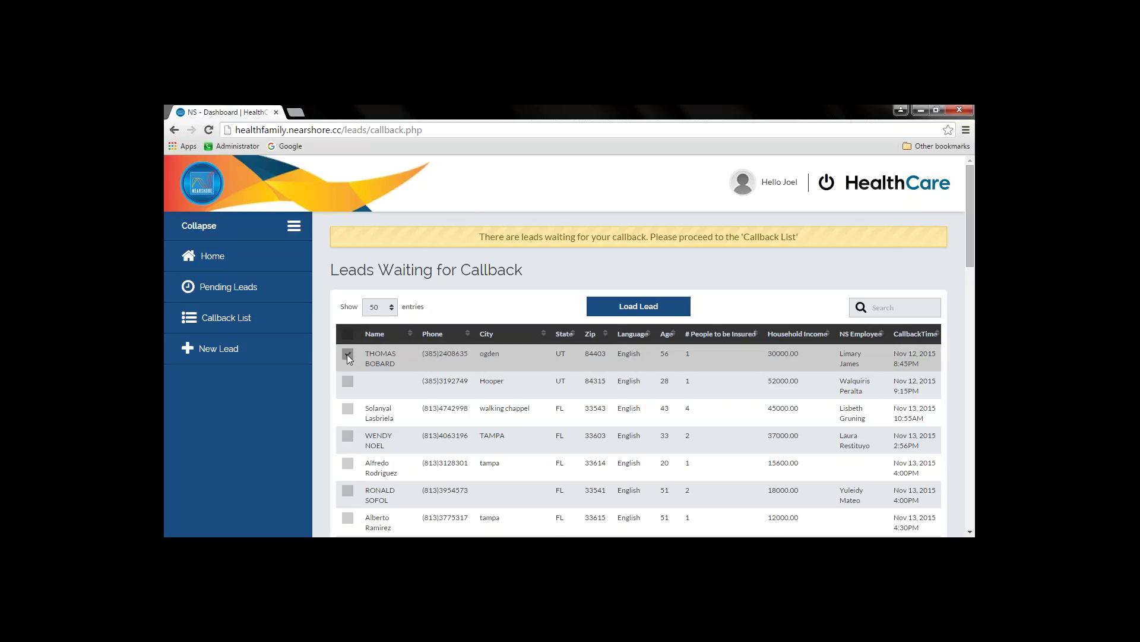
{"action": "left_click", "coordinate": [662, 318]}
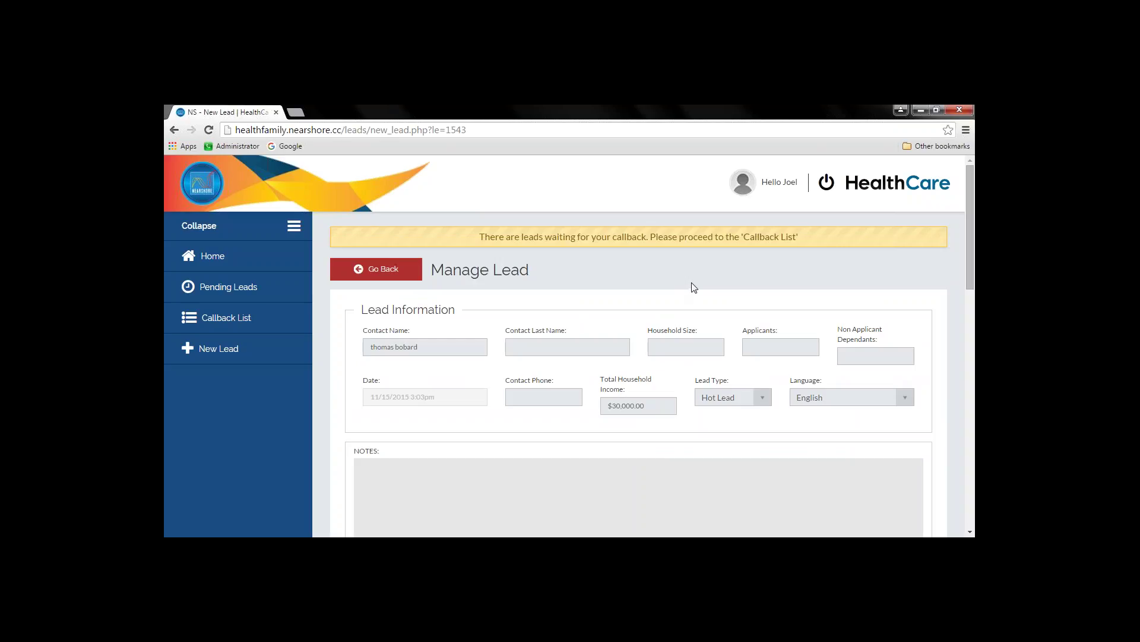
- Review the available lead types in the Lead Information section and choose Hot Lead
{"action": "scroll", "coordinate": [693, 287], "scroll_direction": "down", "scroll_amount": 1}
{"action": "scroll", "coordinate": [690, 285], "scroll_direction": "down", "scroll_amount": 1}
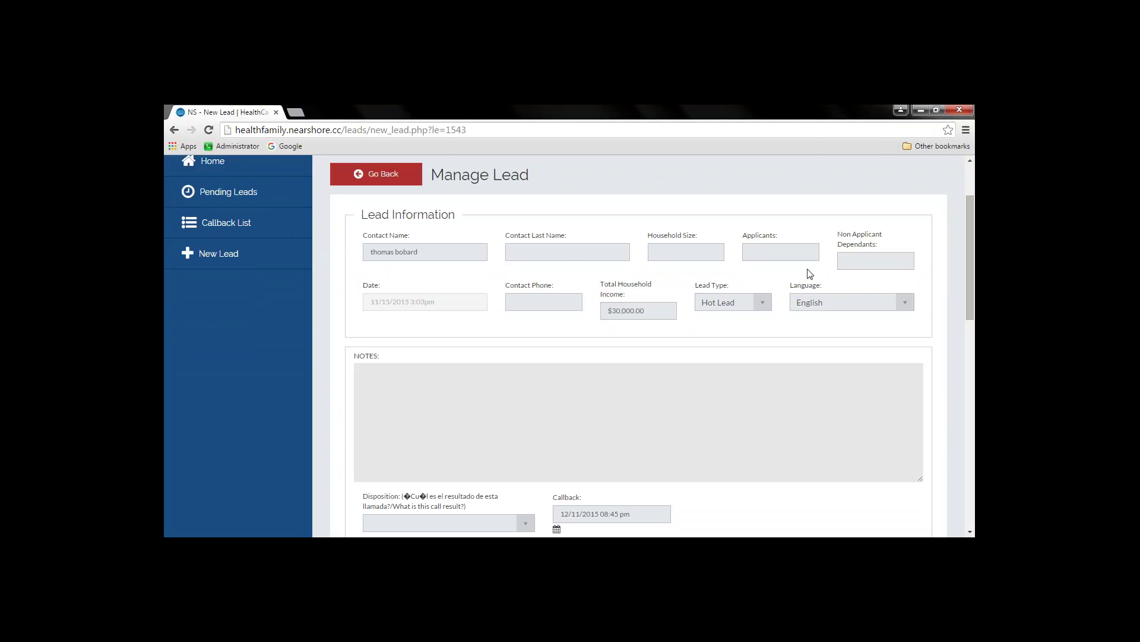
{"action": "left_click", "coordinate": [736, 304]}
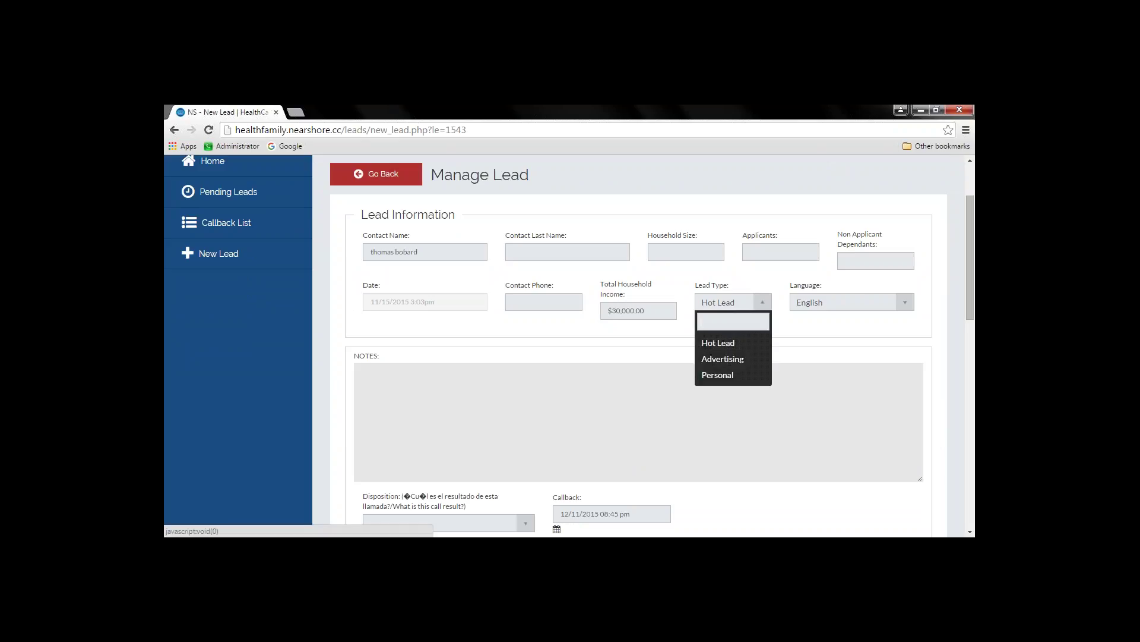
{"action": "left_click", "coordinate": [772, 273]}
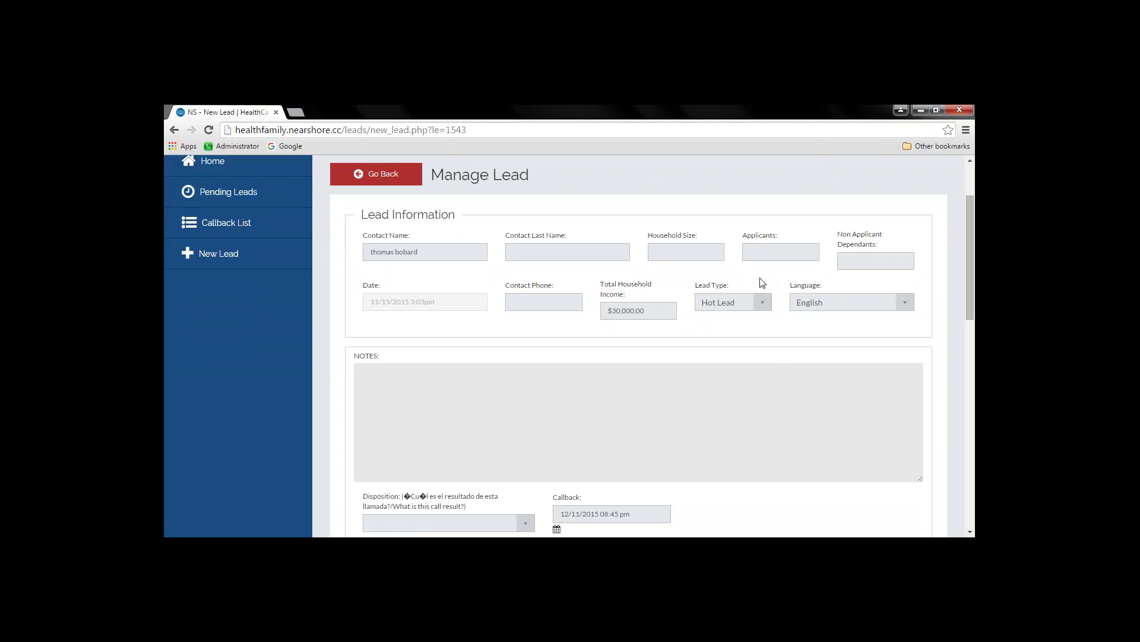
{"action": "left_click", "coordinate": [748, 306]}
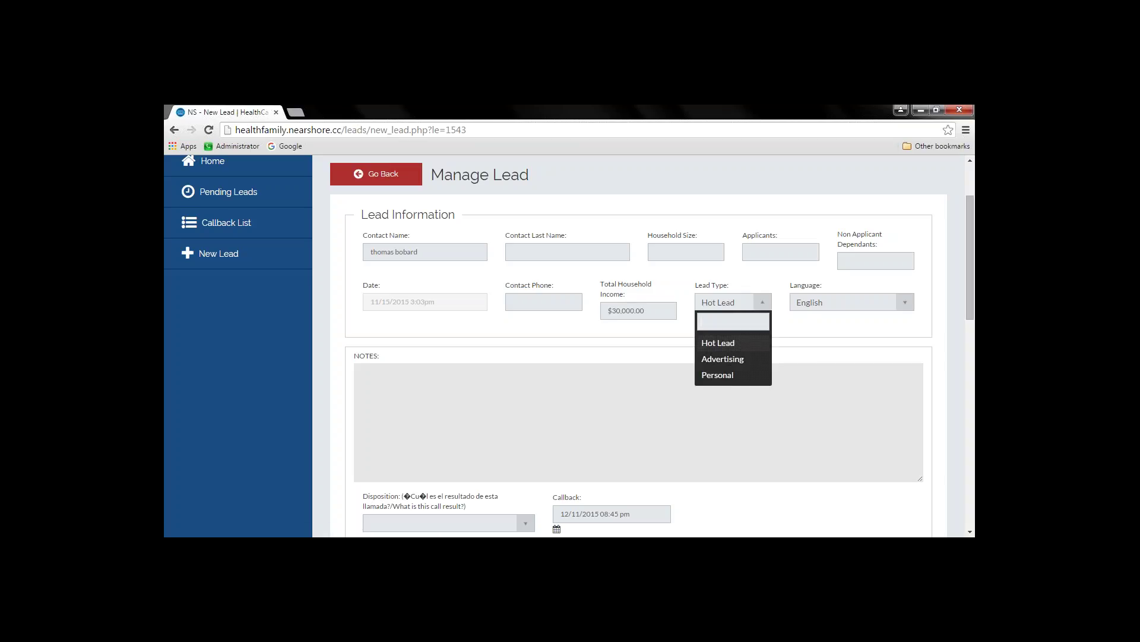
{"action": "left_click", "coordinate": [731, 338]}
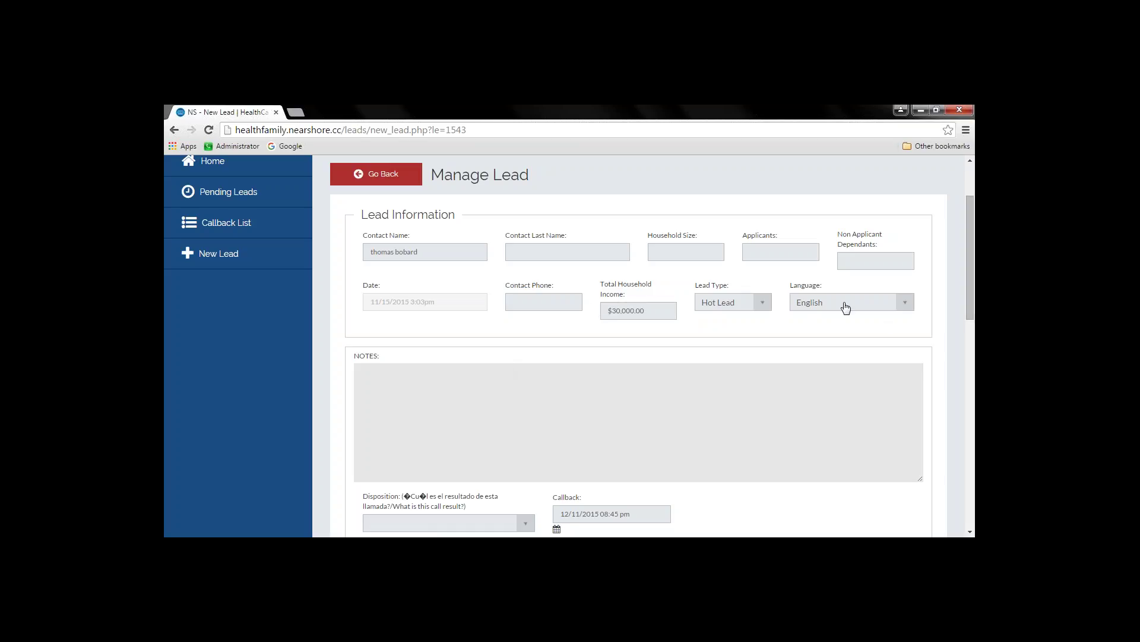
- Review the call disposition options, trying Hang up and Not eligible as the call result
{"action": "left_click_drag", "start_coordinate": [971, 285], "coordinate": [972, 291]}
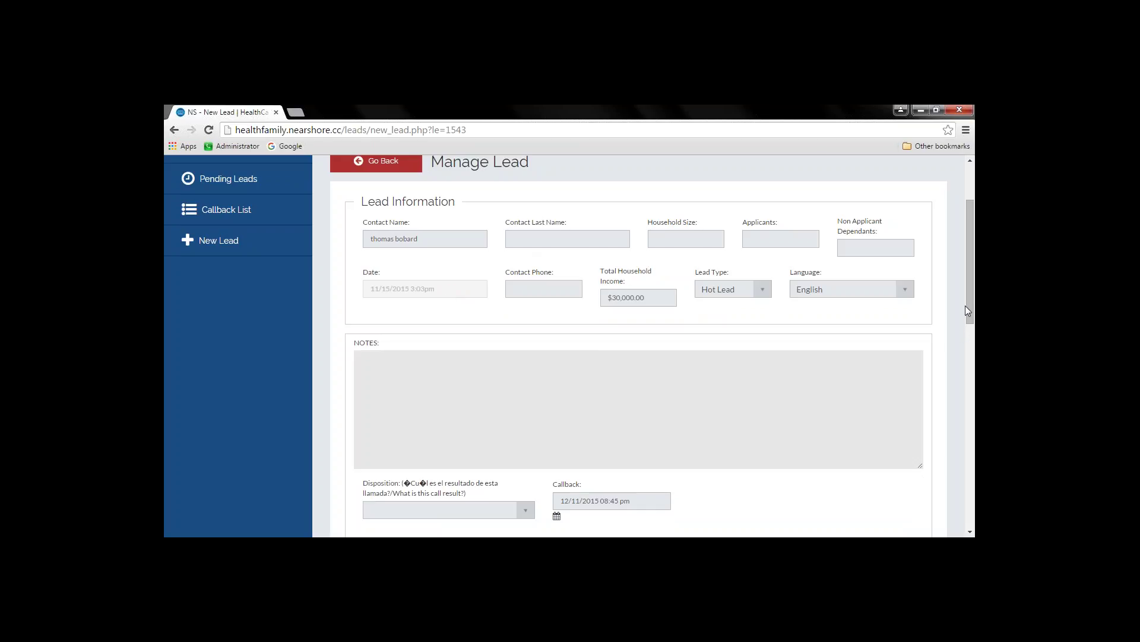
{"action": "left_click_drag", "start_coordinate": [968, 304], "coordinate": [971, 350]}
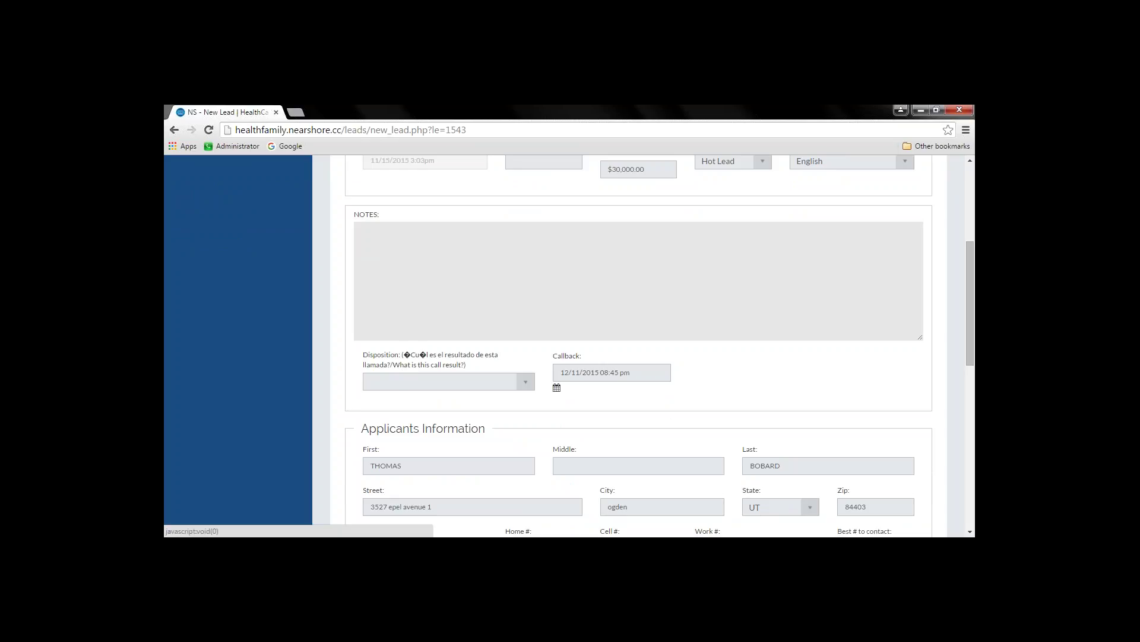
{"action": "left_click", "coordinate": [416, 387]}
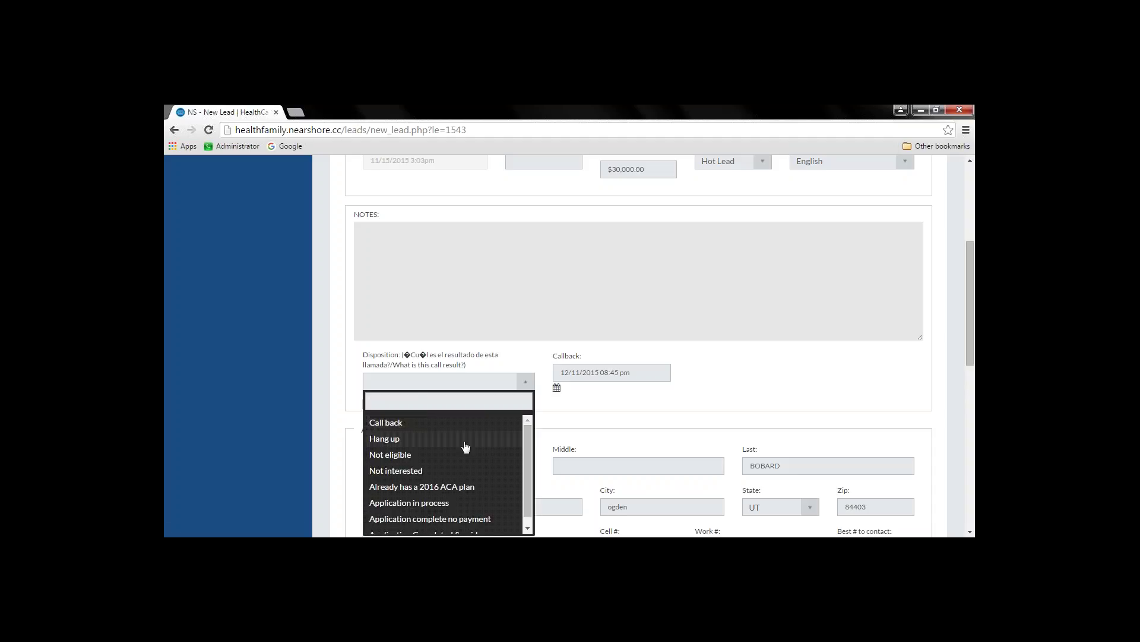
{"action": "scroll", "coordinate": [529, 466], "scroll_direction": "down", "scroll_amount": 1}
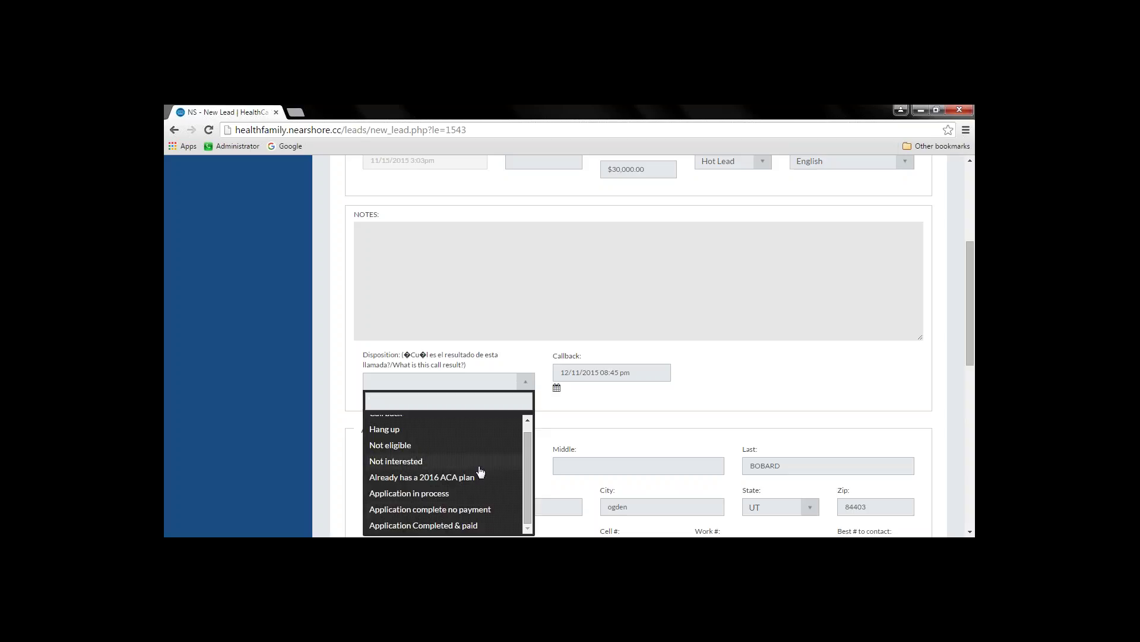
{"action": "left_click", "coordinate": [466, 438]}
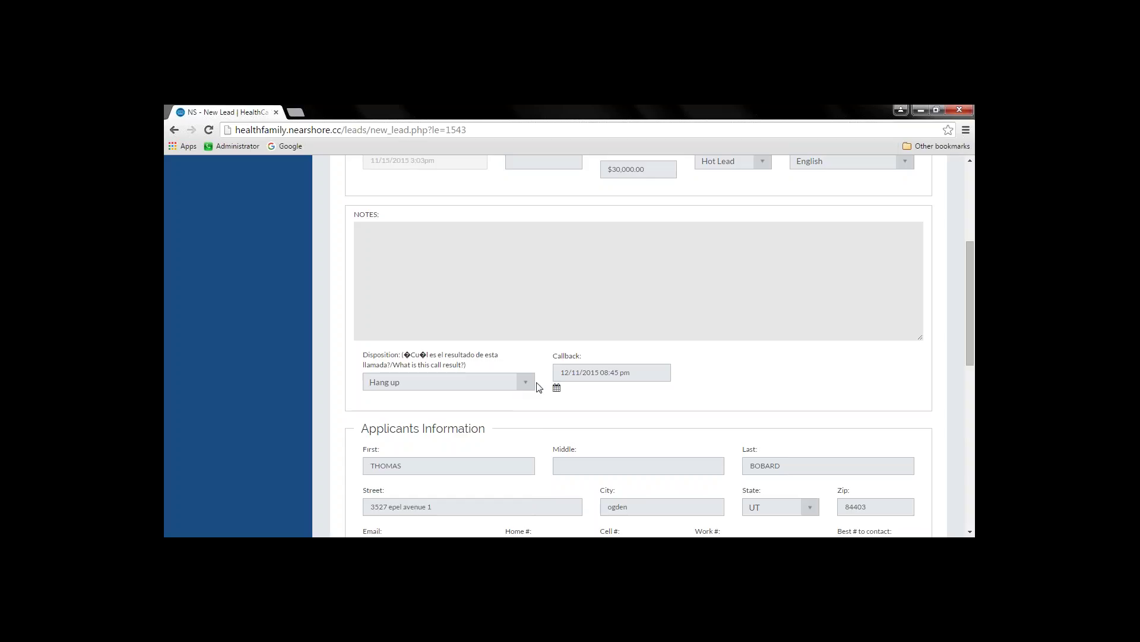
{"action": "left_click", "coordinate": [527, 383]}
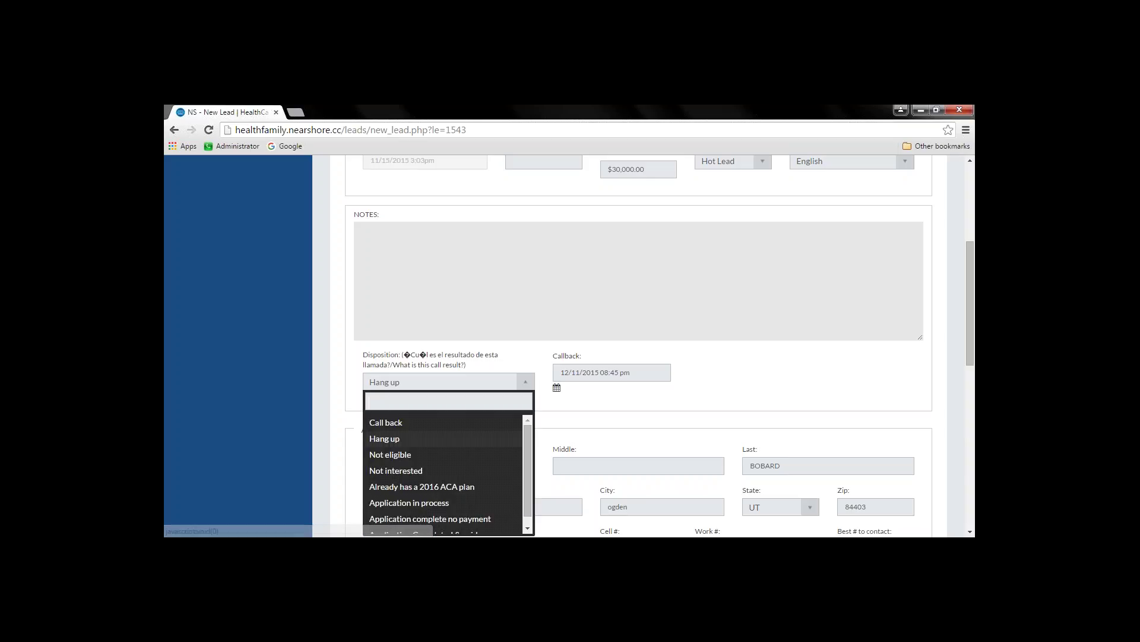
{"action": "left_click", "coordinate": [453, 455]}
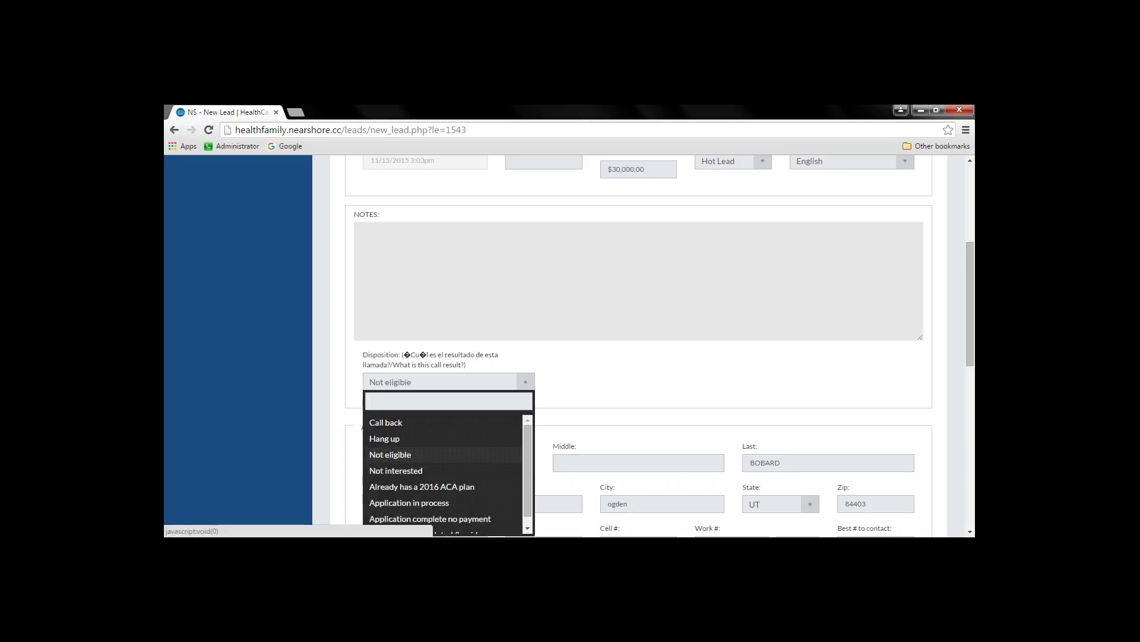
- Set the call disposition to Application in process and view the callback date and time choices
{"action": "left_click", "coordinate": [525, 387]}
{"action": "scroll", "coordinate": [526, 484], "scroll_direction": "down", "scroll_amount": 1}
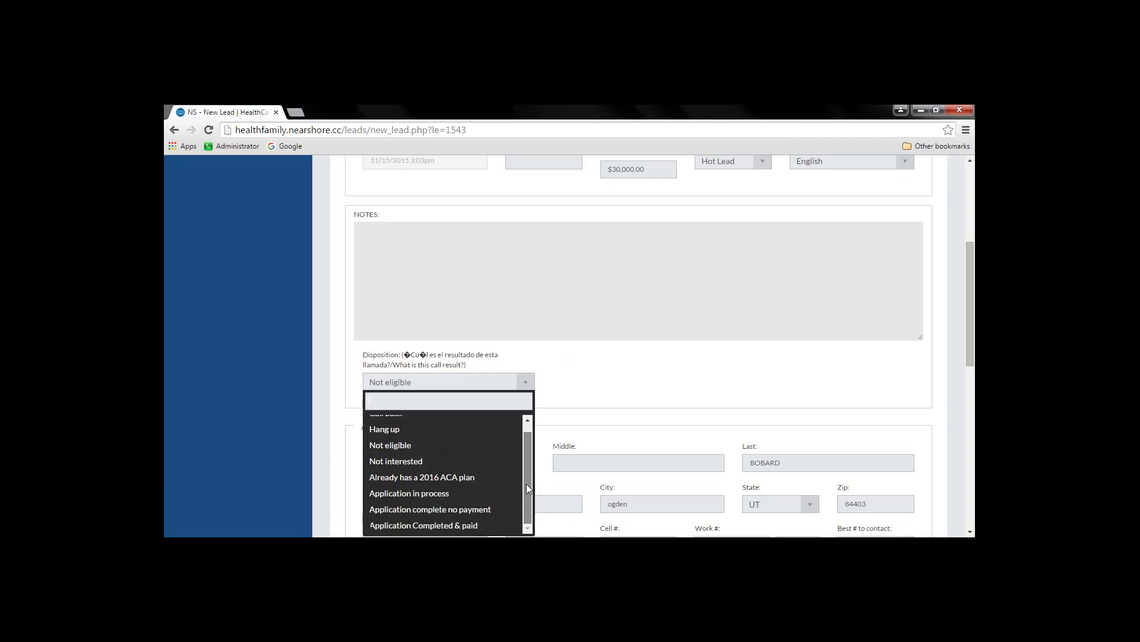
{"action": "left_click", "coordinate": [479, 493]}
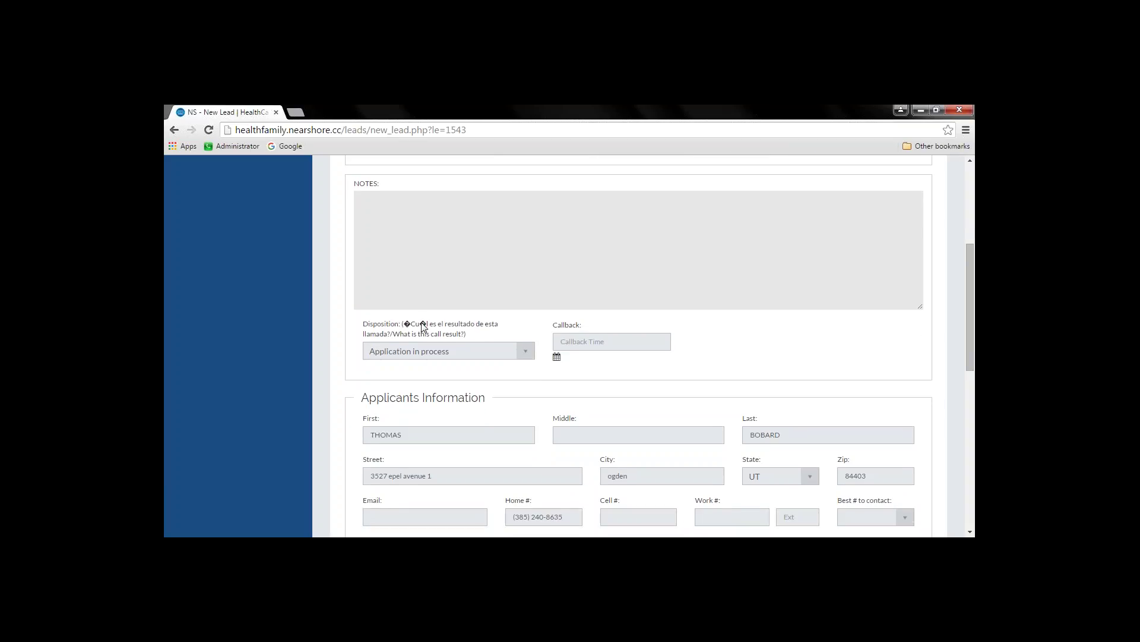
{"action": "left_click", "coordinate": [593, 343]}
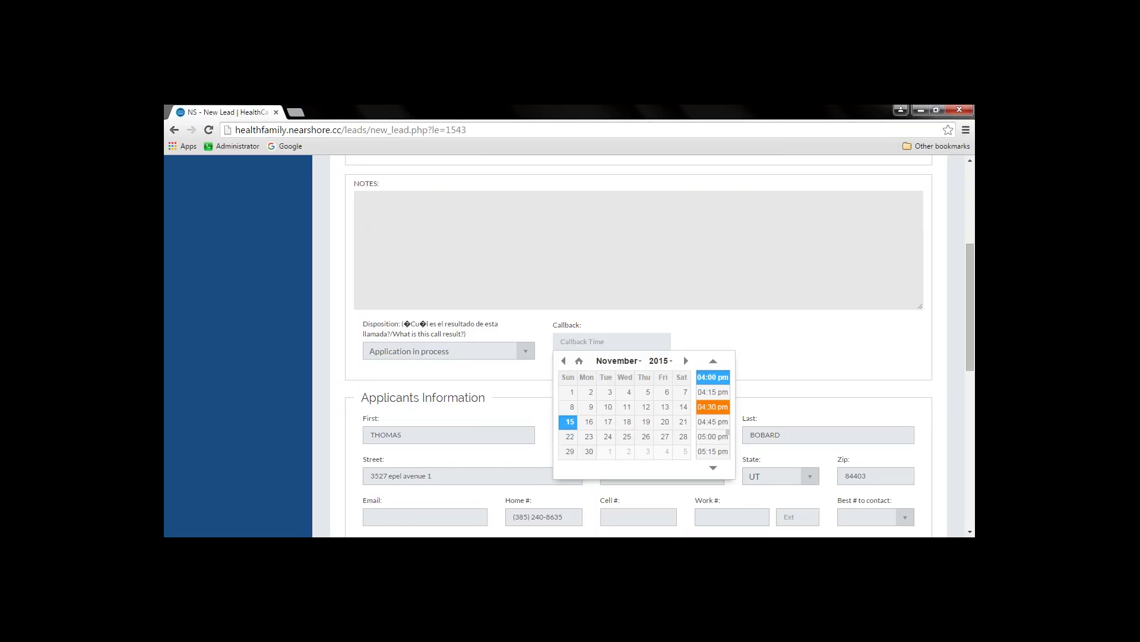
{"action": "left_click", "coordinate": [806, 330]}
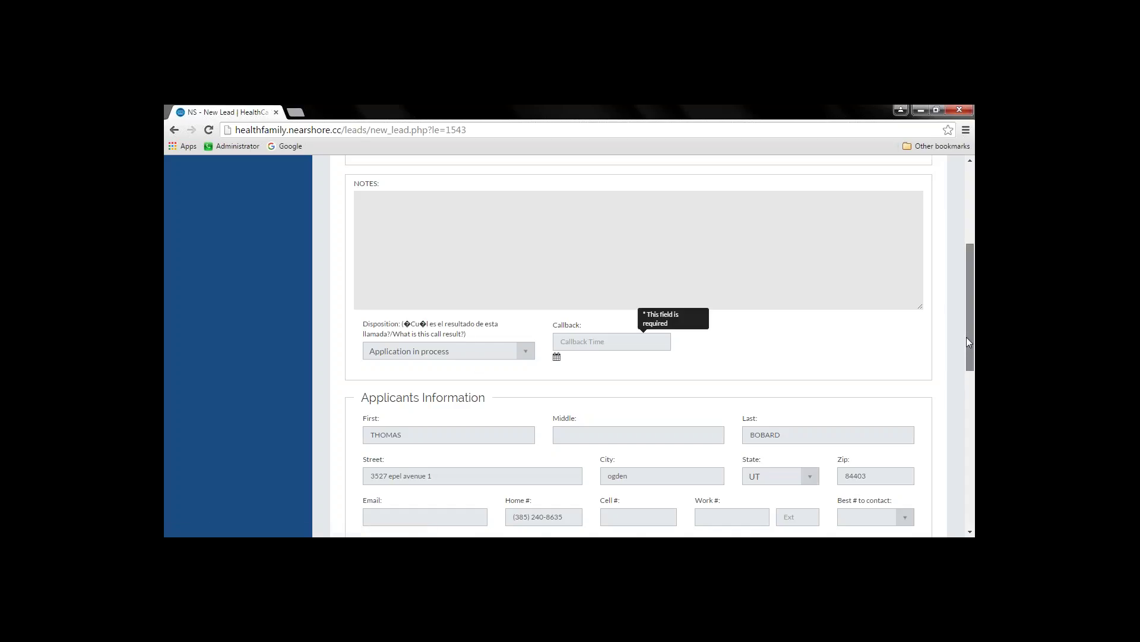
- Expand and examine the Spouse Information, Applicants Income, Totals, Dependents claimed on Income Taxes and Other Information sections
{"action": "left_click_drag", "start_coordinate": [967, 337], "coordinate": [974, 424]}
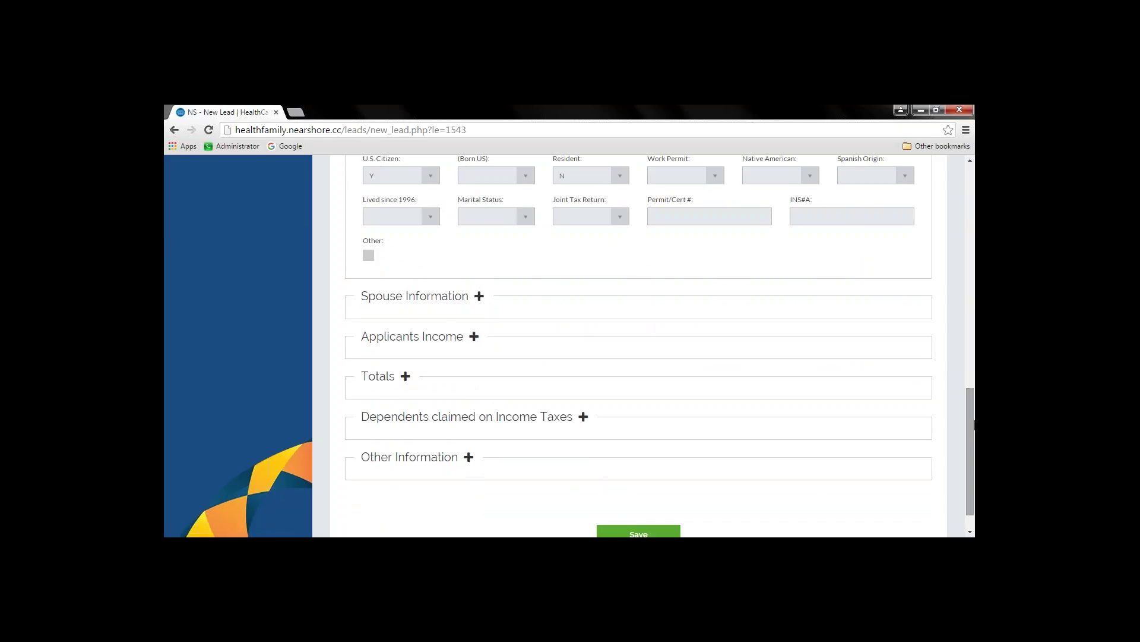
{"action": "left_click", "coordinate": [478, 296]}
{"action": "left_click_drag", "start_coordinate": [975, 374], "coordinate": [975, 443]}
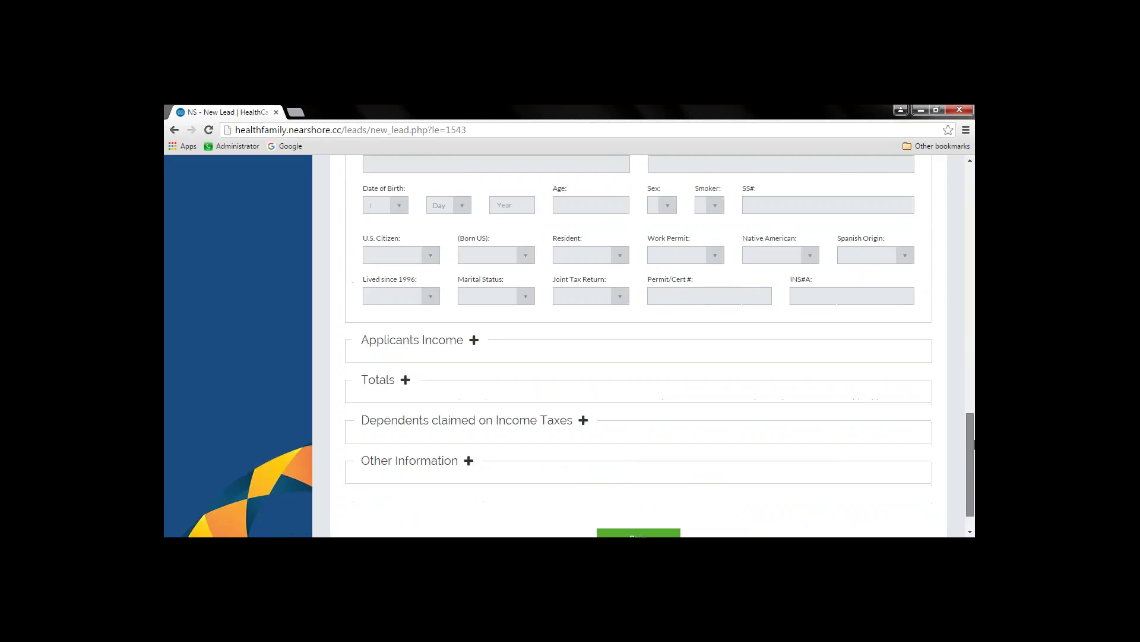
{"action": "left_click", "coordinate": [474, 341]}
{"action": "left_click_drag", "start_coordinate": [974, 409], "coordinate": [974, 446]}
{"action": "left_click", "coordinate": [406, 379]}
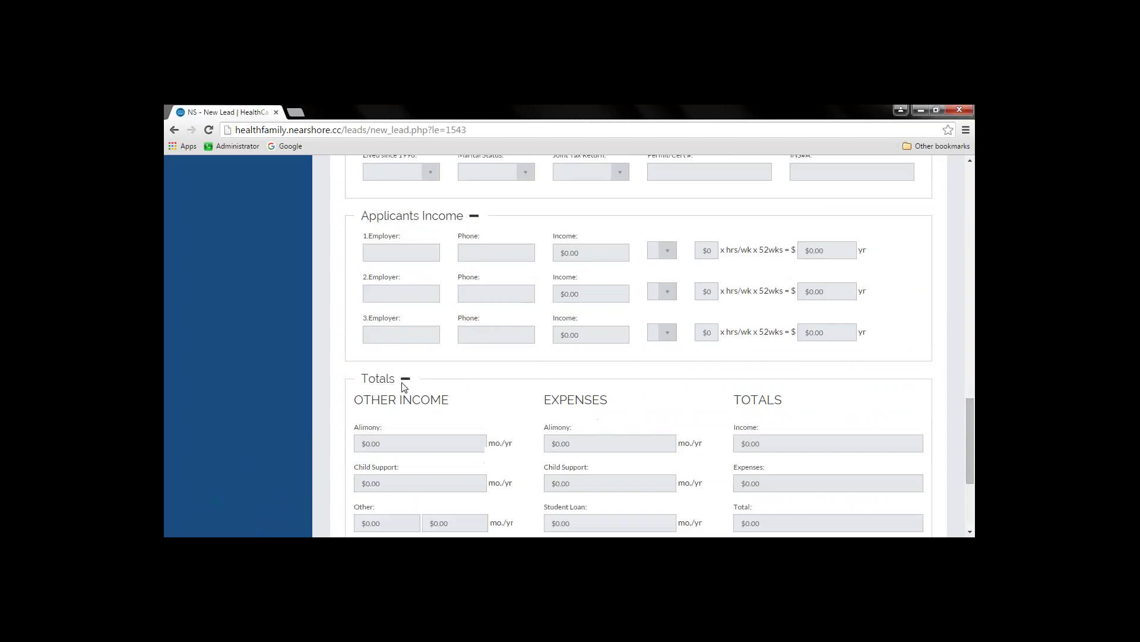
{"action": "left_click_drag", "start_coordinate": [971, 407], "coordinate": [973, 457]}
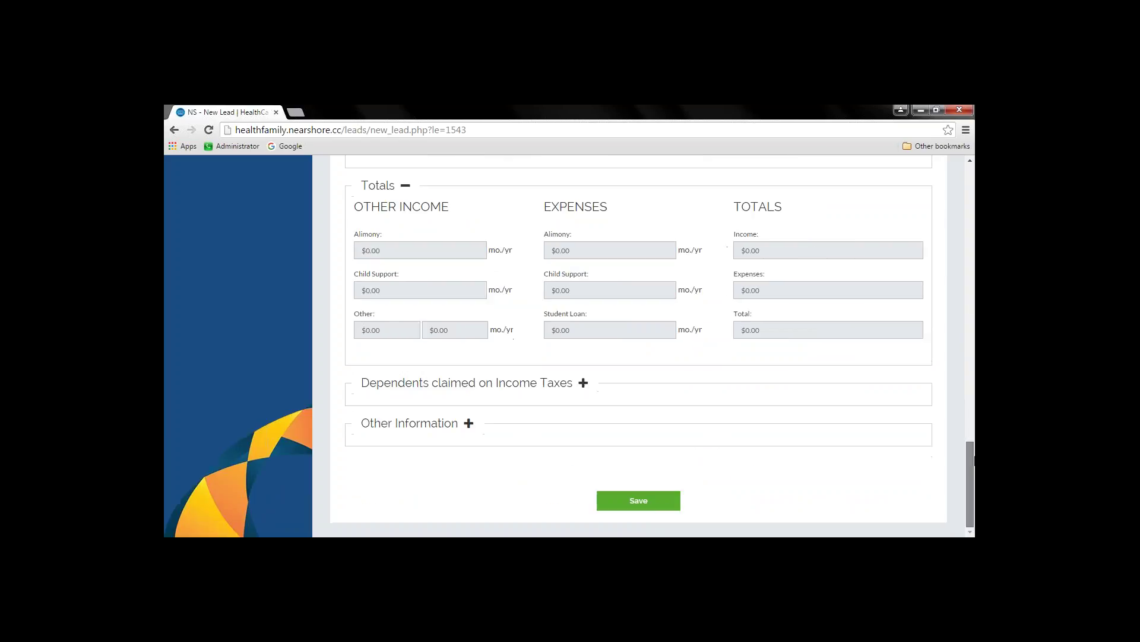
{"action": "left_click", "coordinate": [583, 383]}
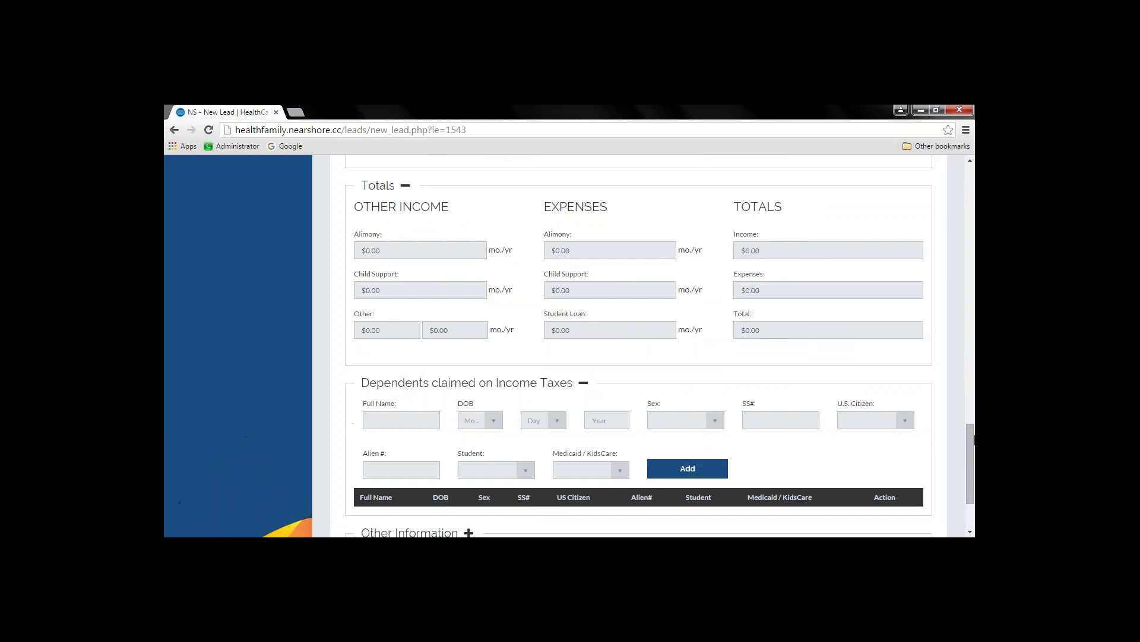
{"action": "left_click_drag", "start_coordinate": [971, 456], "coordinate": [971, 479]}
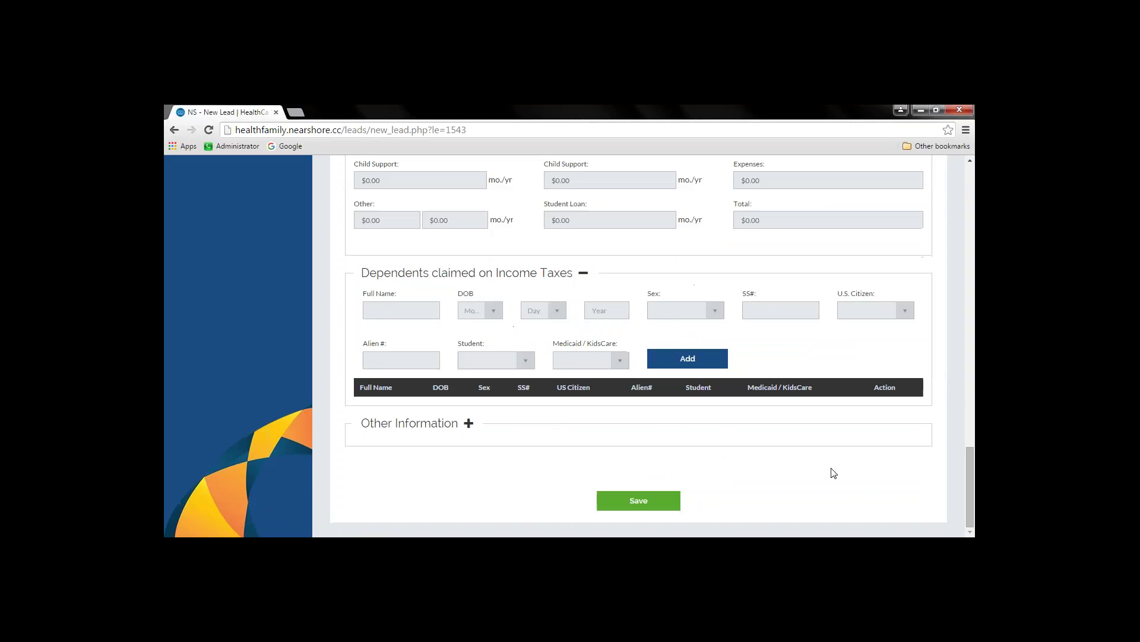
{"action": "left_click", "coordinate": [469, 424]}
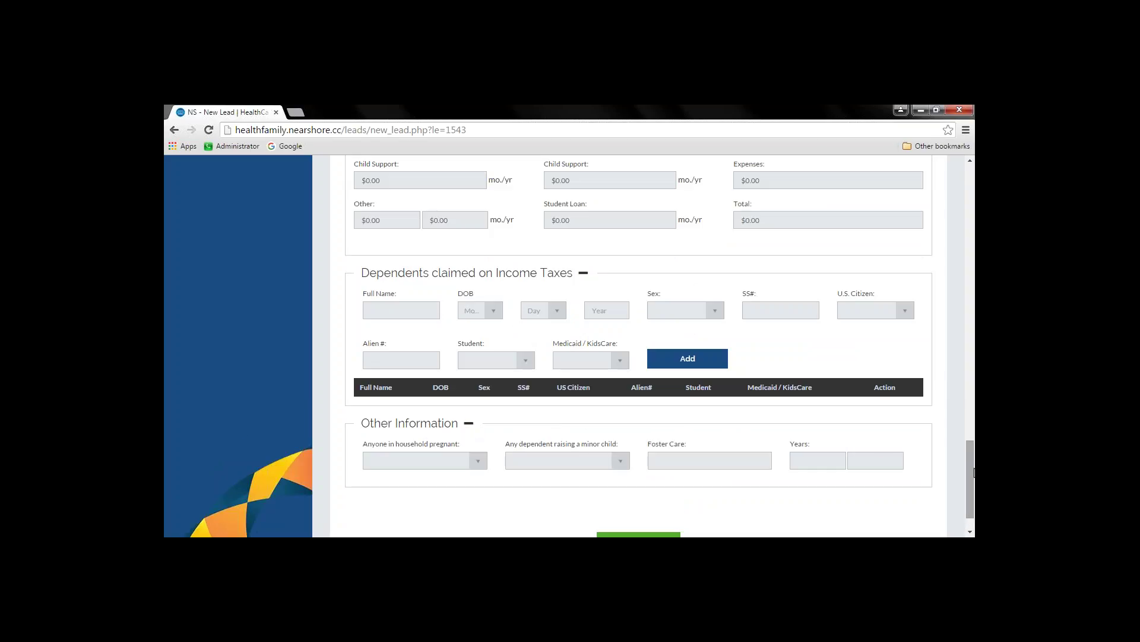
- Collapse the Other Information, Dependents claimed on Income Taxes and Totals sections
{"action": "left_click", "coordinate": [469, 427]}
{"action": "left_click", "coordinate": [584, 272]}
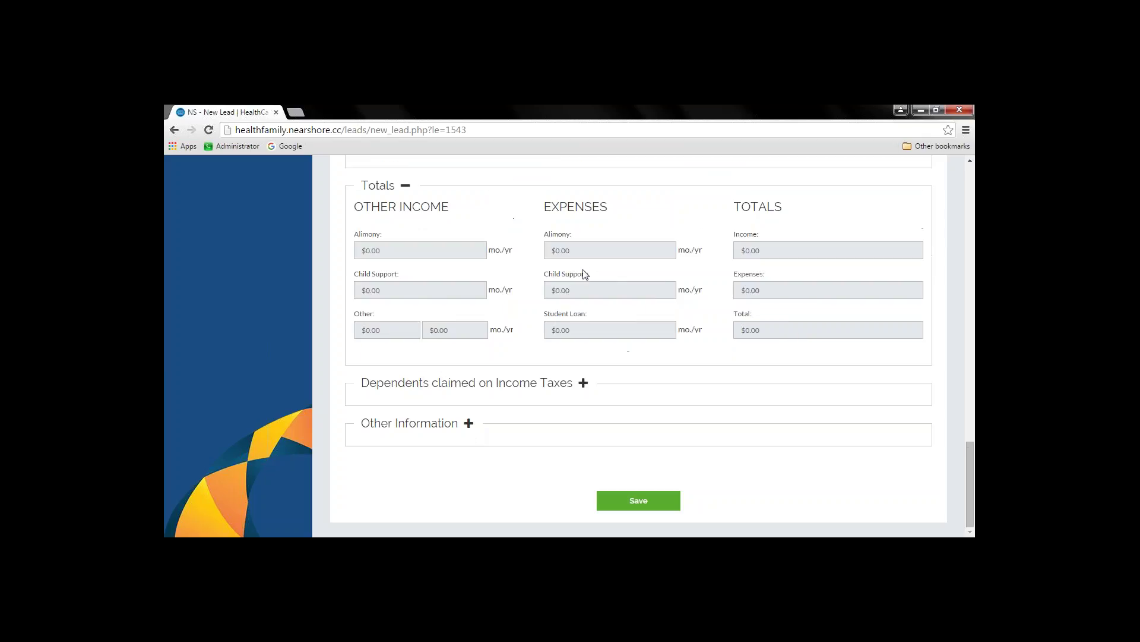
{"action": "left_click_drag", "start_coordinate": [969, 460], "coordinate": [973, 423]}
{"action": "scroll", "coordinate": [951, 421], "scroll_direction": "down", "scroll_amount": 3}
{"action": "left_click", "coordinate": [406, 185]}
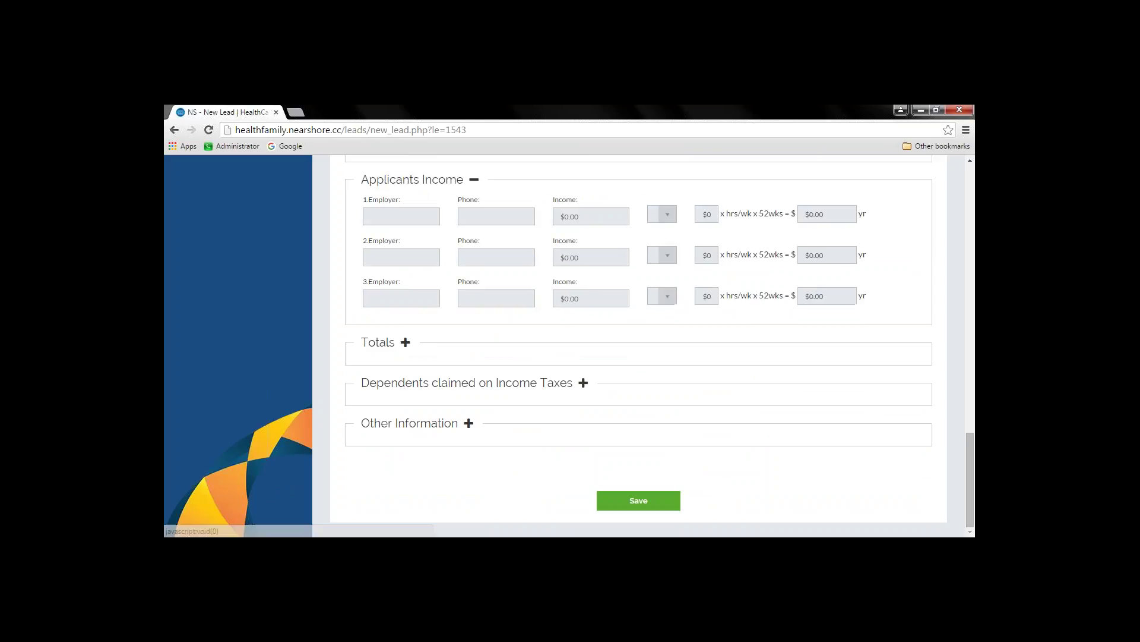
- Review the call disposition options again without choosing a different one
{"action": "left_click_drag", "start_coordinate": [969, 455], "coordinate": [967, 215]}
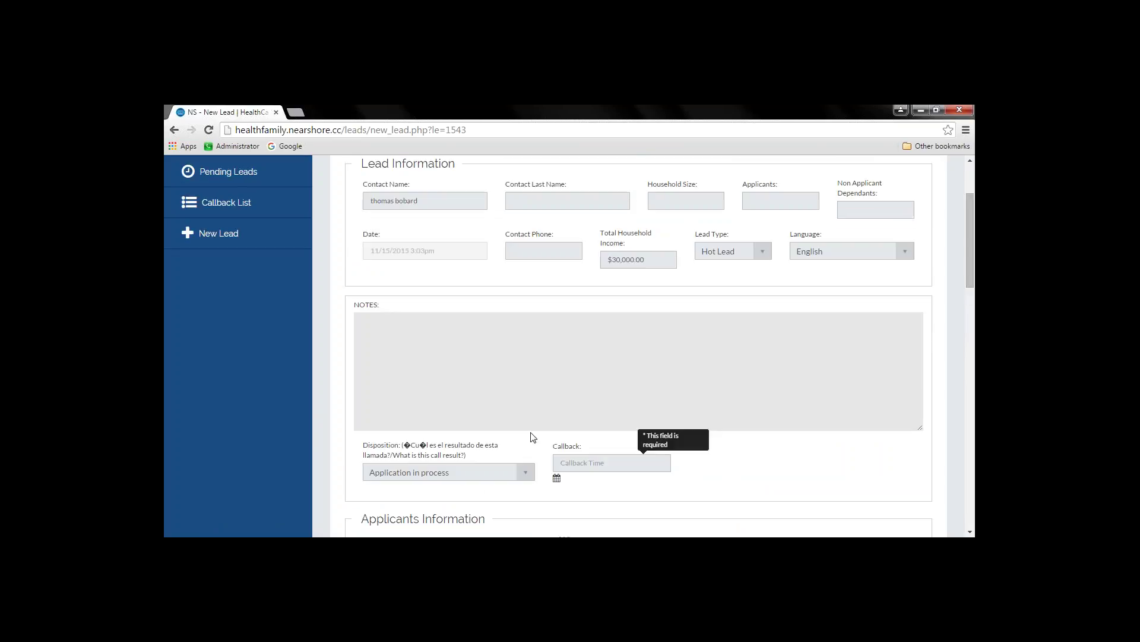
{"action": "left_click", "coordinate": [516, 474]}
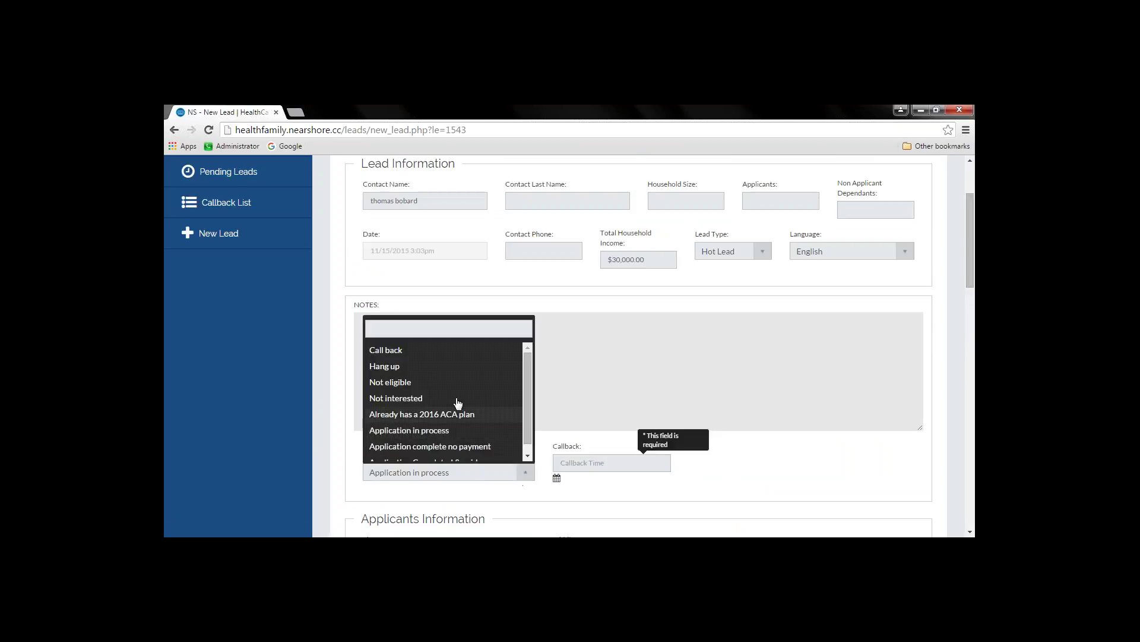
{"action": "left_click", "coordinate": [578, 273]}
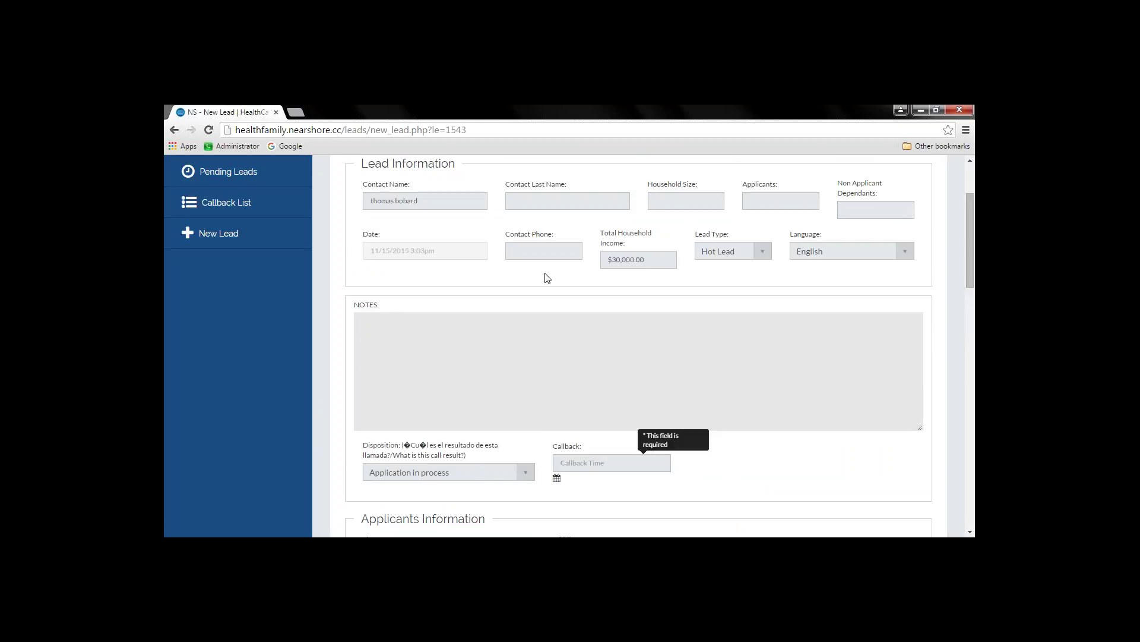
- Leave the lead form without saving and return to the list of leads waiting for callback
{"action": "left_click", "coordinate": [226, 202]}
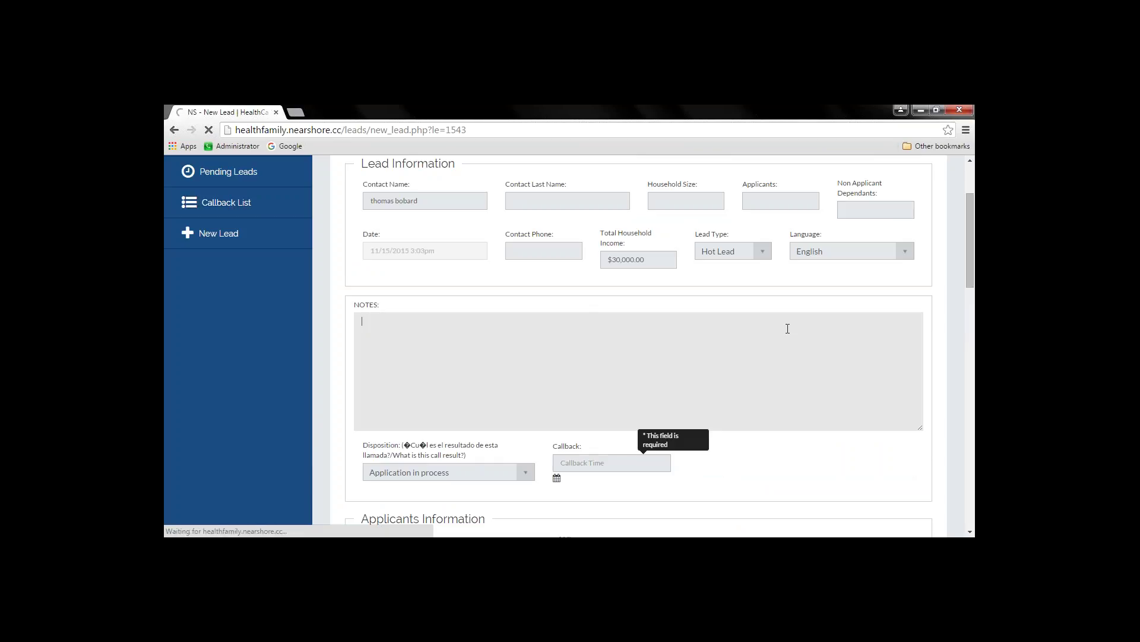
{"action": "scroll", "coordinate": [971, 228], "scroll_direction": "up", "scroll_amount": 1}
{"action": "scroll", "coordinate": [971, 232], "scroll_direction": "up", "scroll_amount": 2}
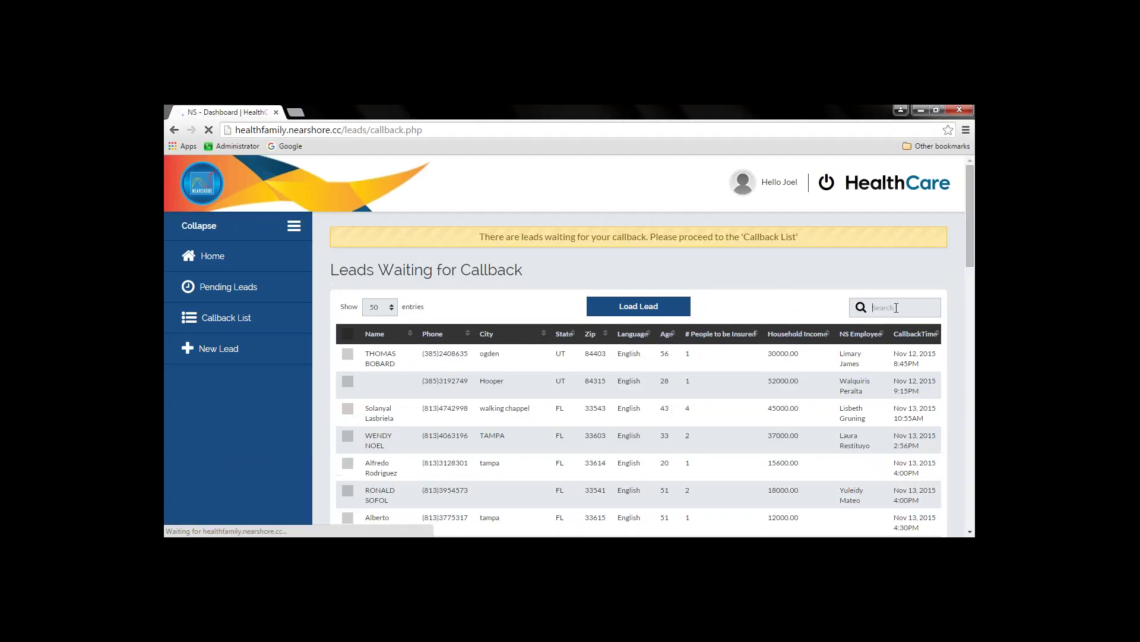
- Leave the callback list for the home dashboard and look over the lead charts and the New Leads list
{"action": "left_click", "coordinate": [896, 307]}
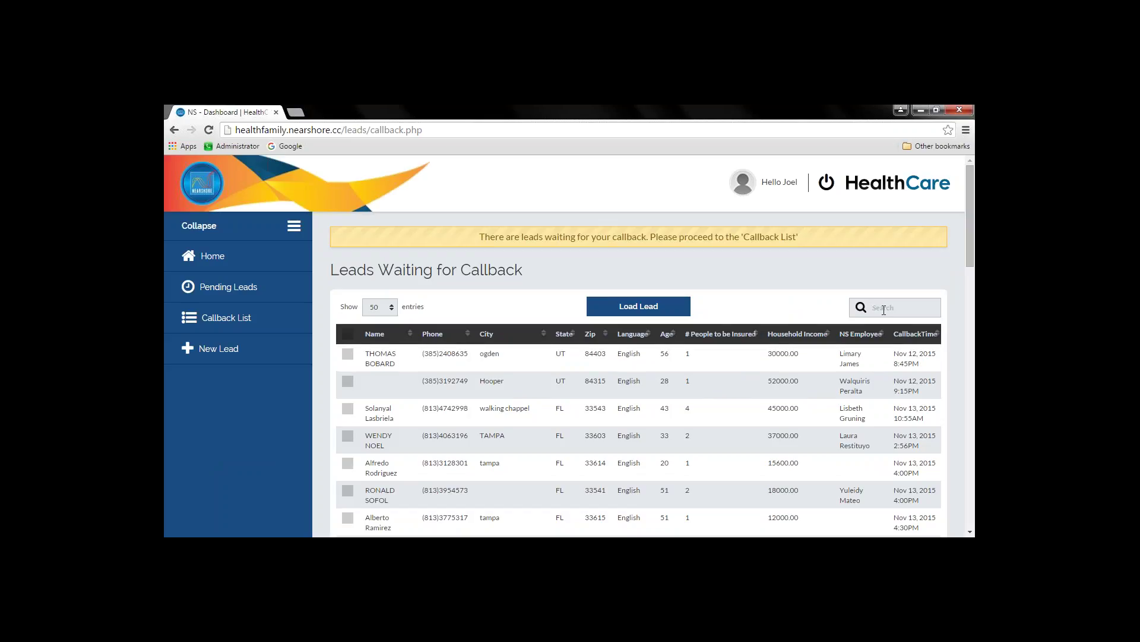
{"action": "left_click", "coordinate": [348, 354]}
{"action": "left_click", "coordinate": [285, 263]}
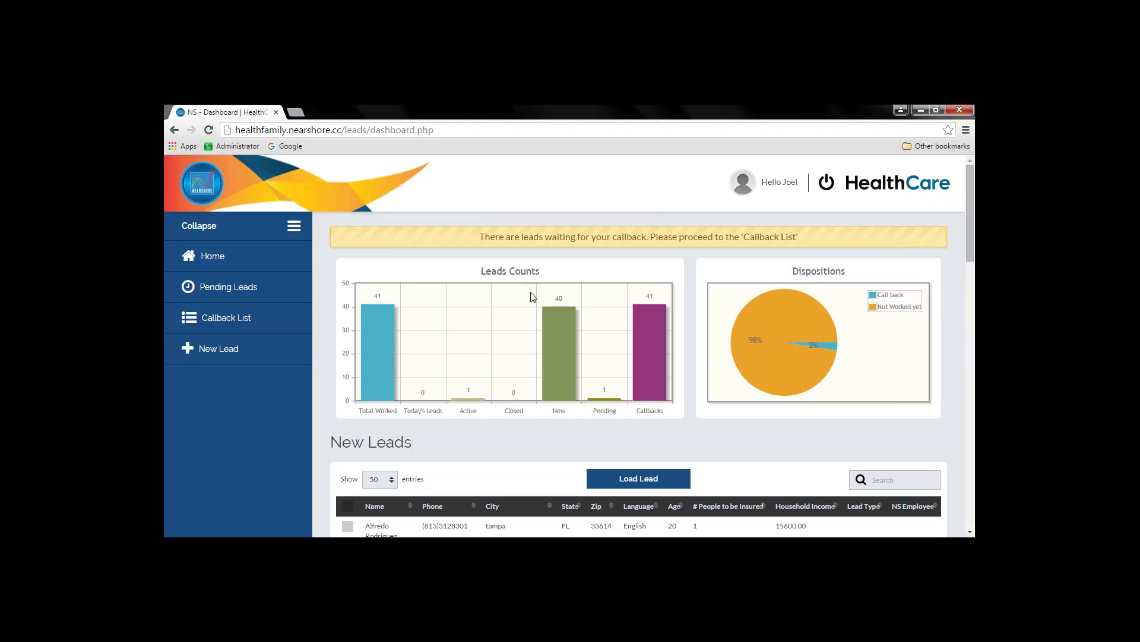
{"action": "left_click_drag", "start_coordinate": [970, 215], "coordinate": [966, 286]}
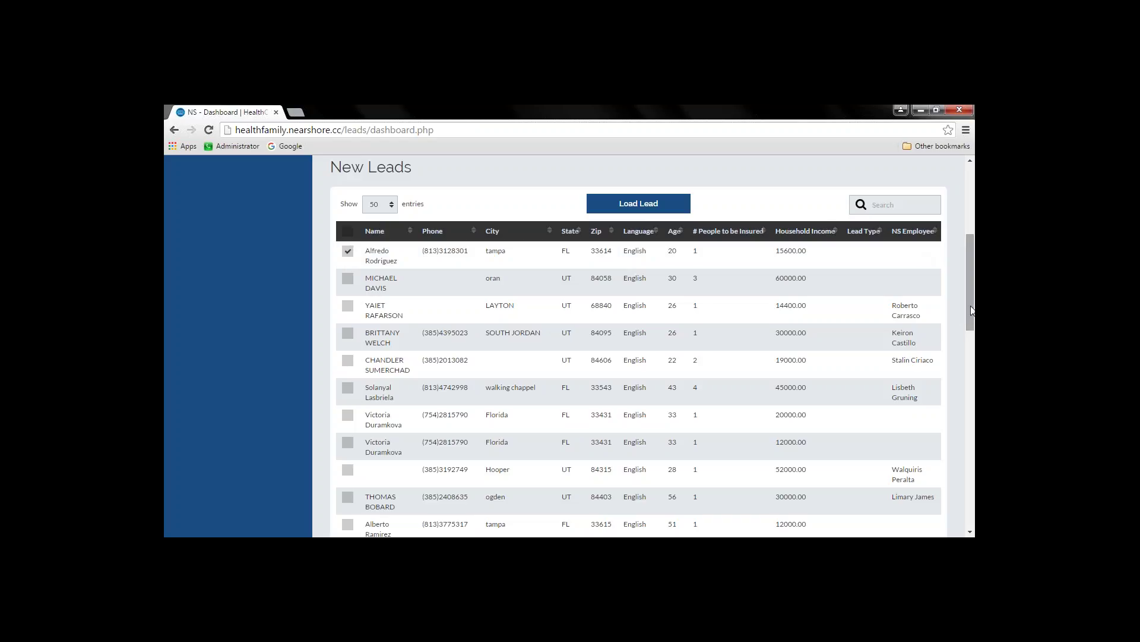
{"action": "left_click_drag", "start_coordinate": [967, 308], "coordinate": [967, 283]}
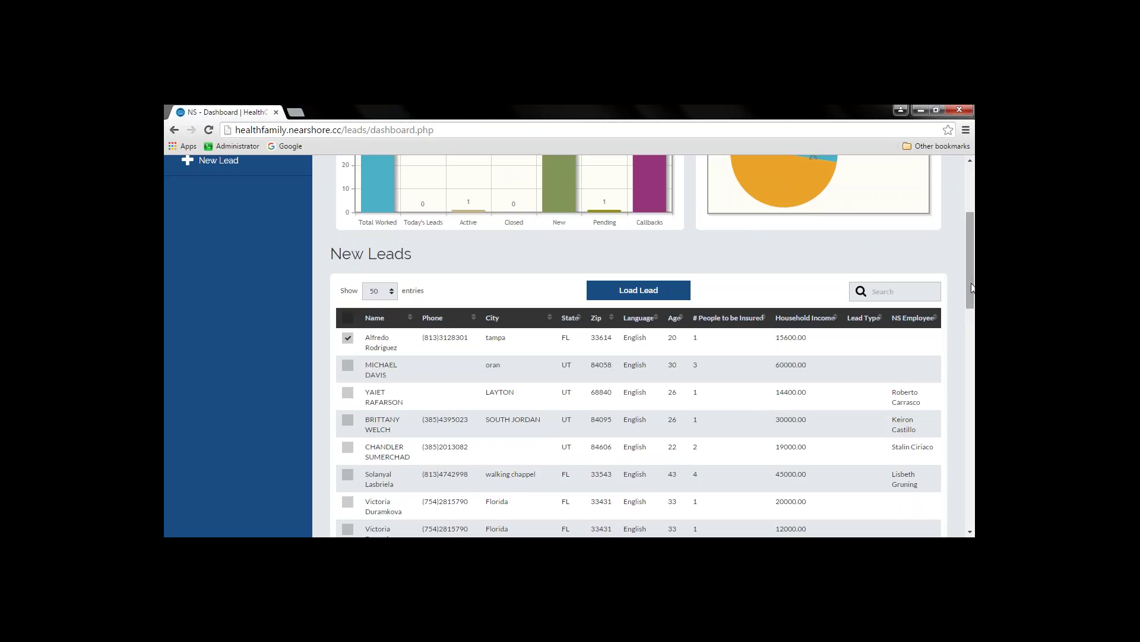
{"action": "left_click_drag", "start_coordinate": [971, 287], "coordinate": [973, 235]}
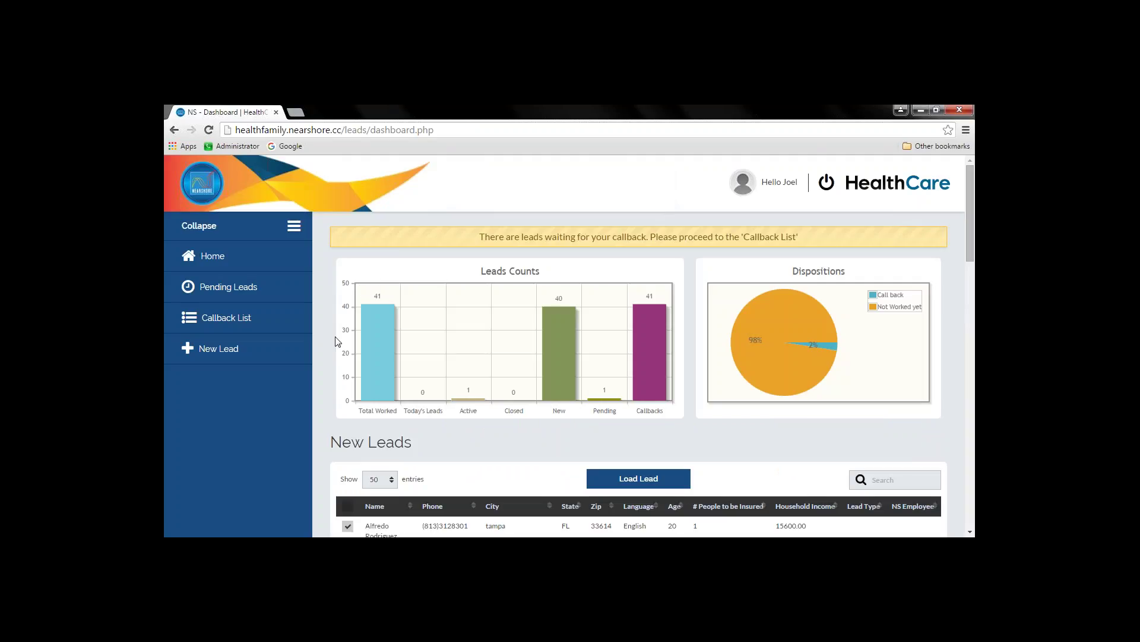
- Start a blank new lead with the lead type Advertising and leave the form without saving
{"action": "left_click", "coordinate": [260, 355]}
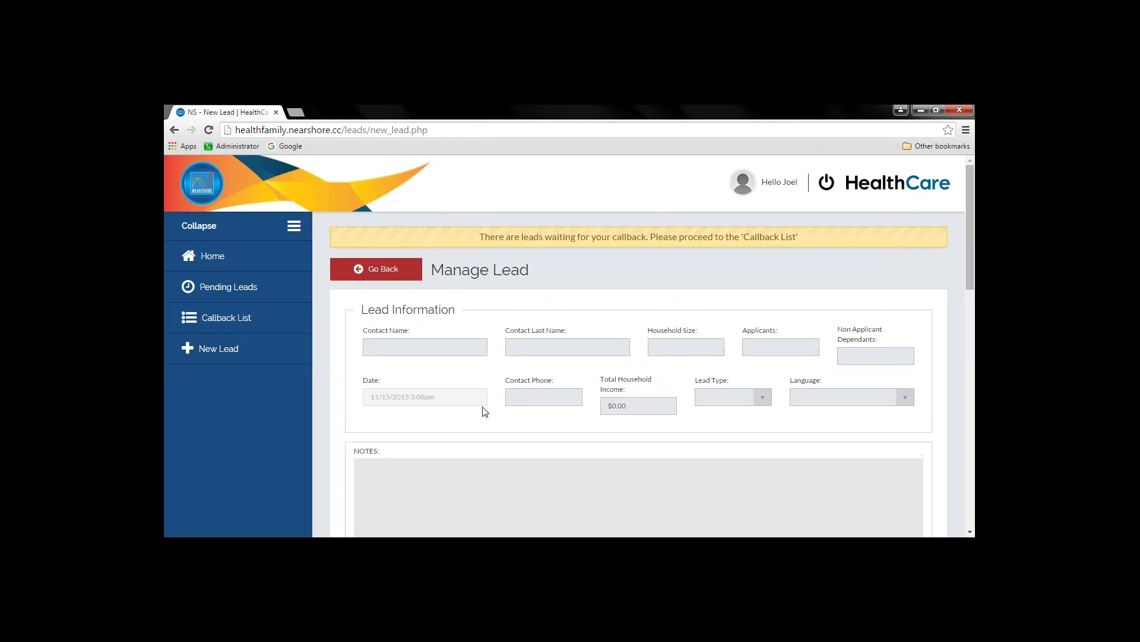
{"action": "left_click", "coordinate": [742, 402]}
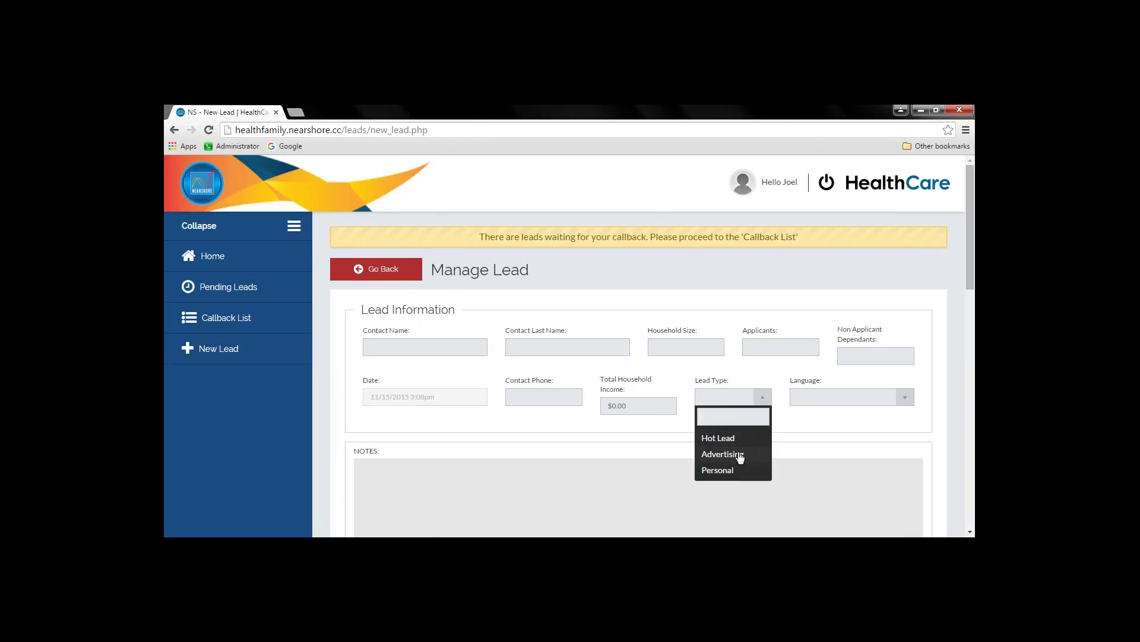
{"action": "left_click", "coordinate": [740, 454]}
{"action": "left_click", "coordinate": [762, 404]}
{"action": "left_click", "coordinate": [789, 430]}
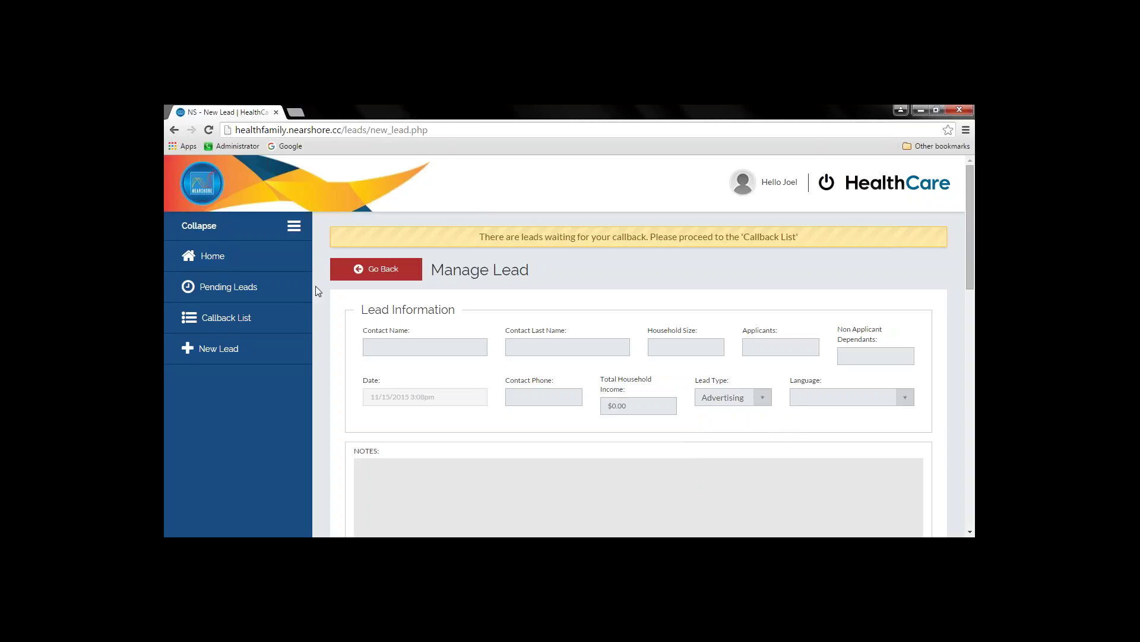
{"action": "left_click", "coordinate": [348, 271]}
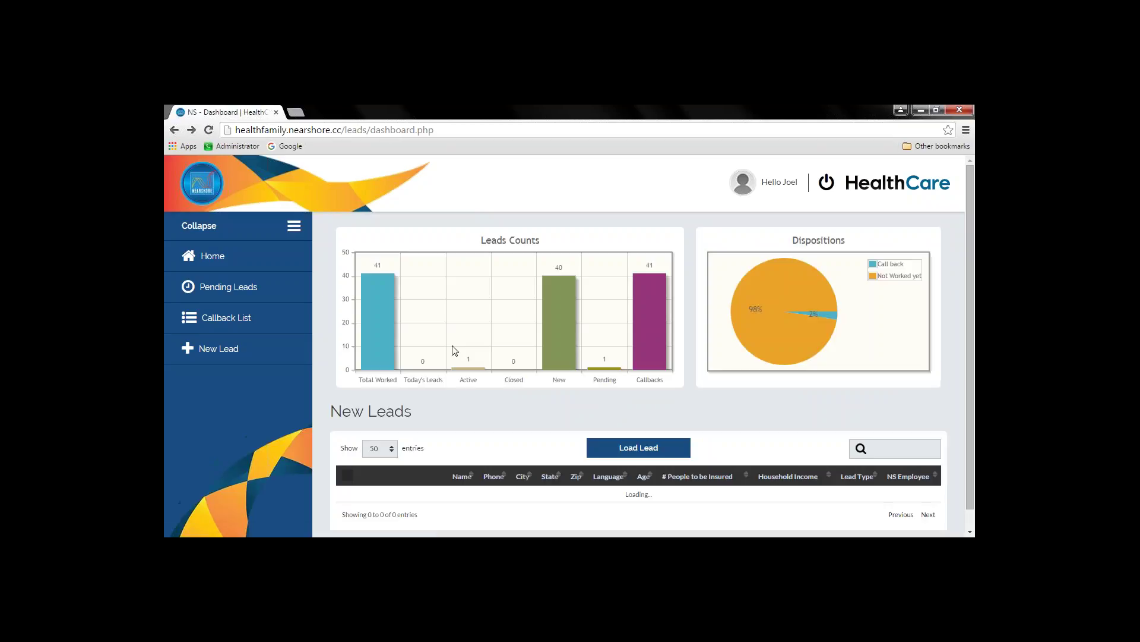
- Select the first lead in the New Leads list and load it into the lead management form
{"action": "left_click", "coordinate": [971, 284]}
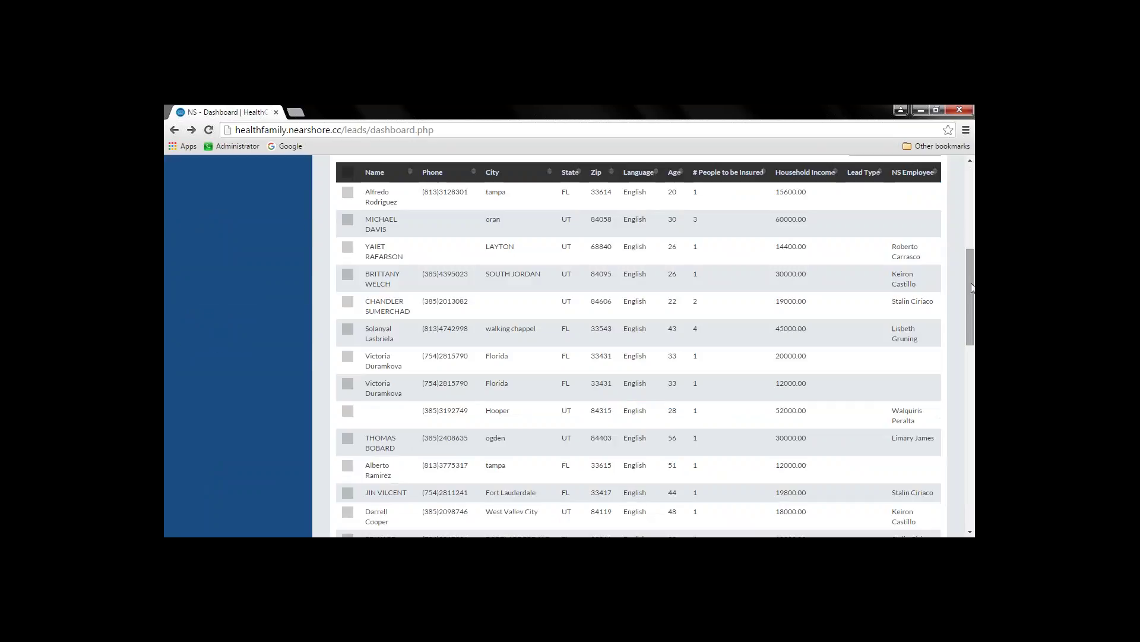
{"action": "left_click_drag", "start_coordinate": [970, 287], "coordinate": [967, 279]}
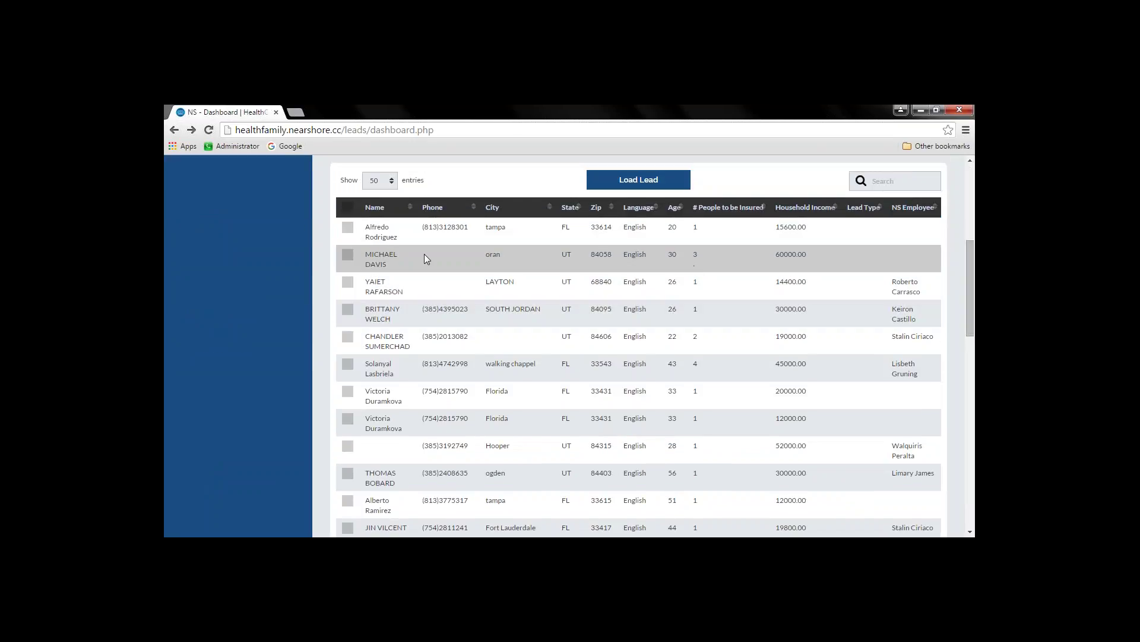
{"action": "left_click", "coordinate": [348, 228]}
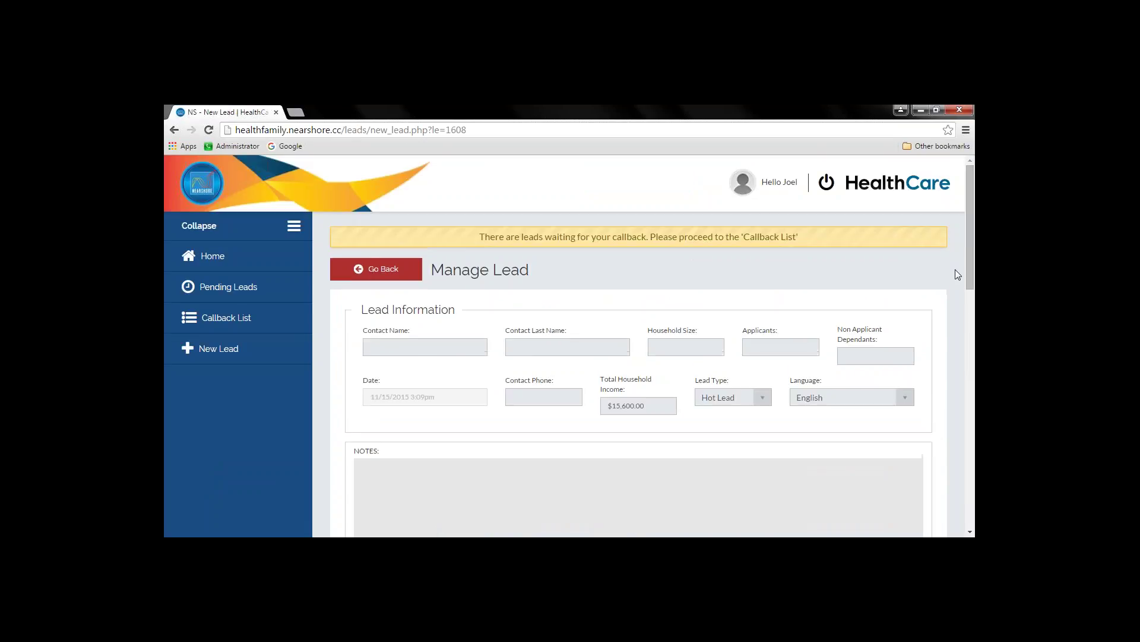
- Set the lead's call disposition to Call back and view the callback date and time picker without changing the date
{"action": "left_click_drag", "start_coordinate": [968, 280], "coordinate": [971, 300]}
{"action": "scroll", "coordinate": [533, 437], "scroll_direction": "down", "scroll_amount": 3}
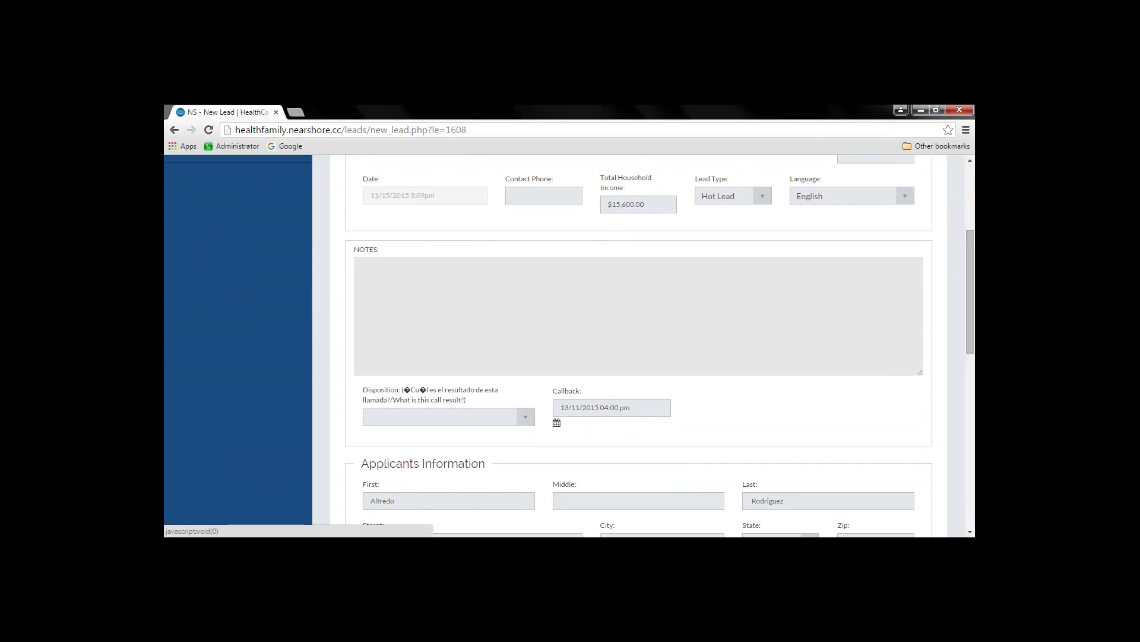
{"action": "left_click", "coordinate": [523, 417]}
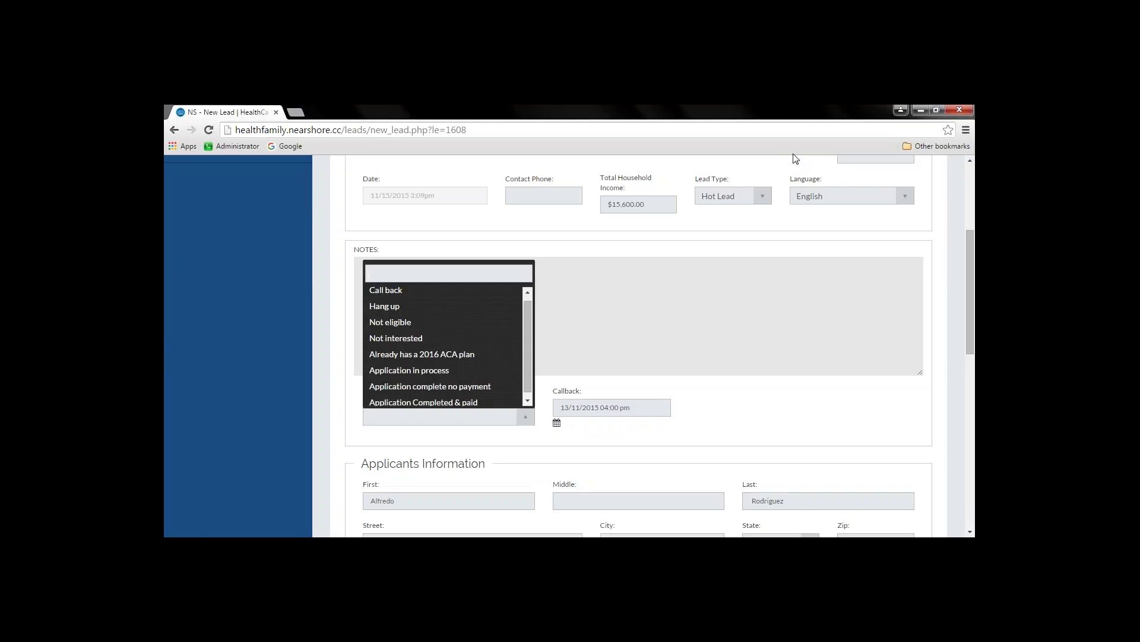
{"action": "left_click", "coordinate": [446, 291]}
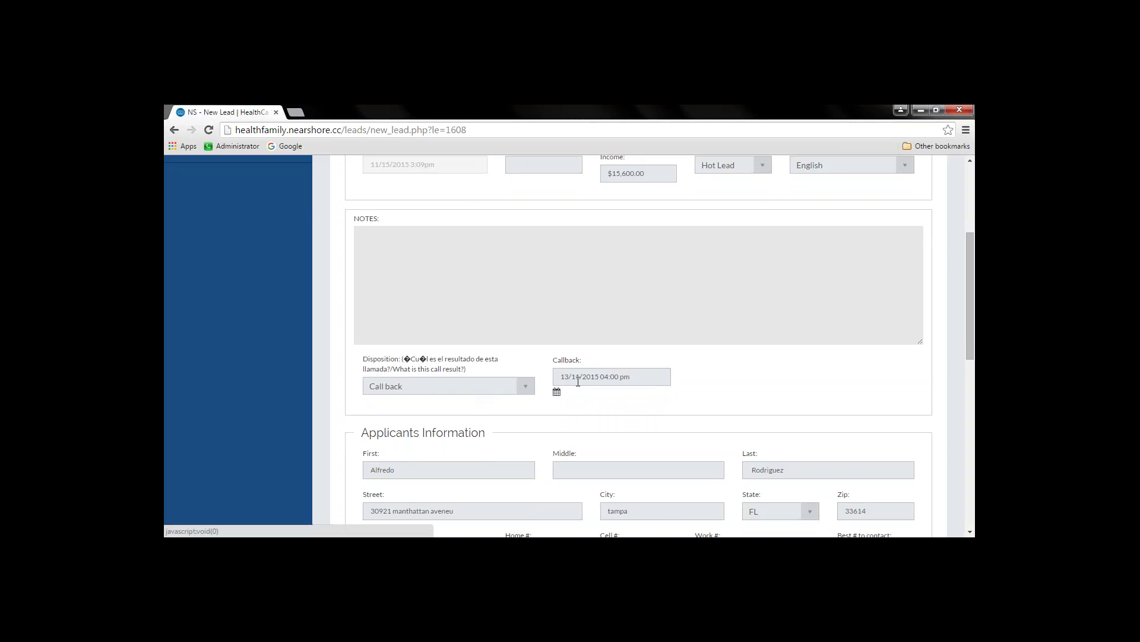
{"action": "left_click", "coordinate": [583, 378]}
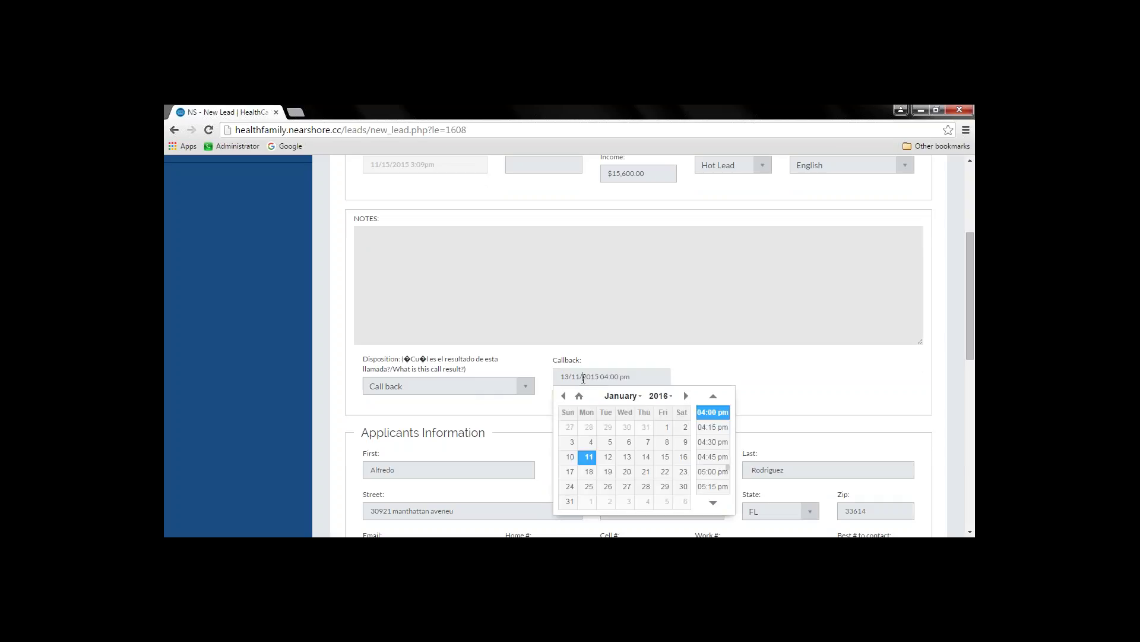
{"action": "left_click", "coordinate": [780, 397]}
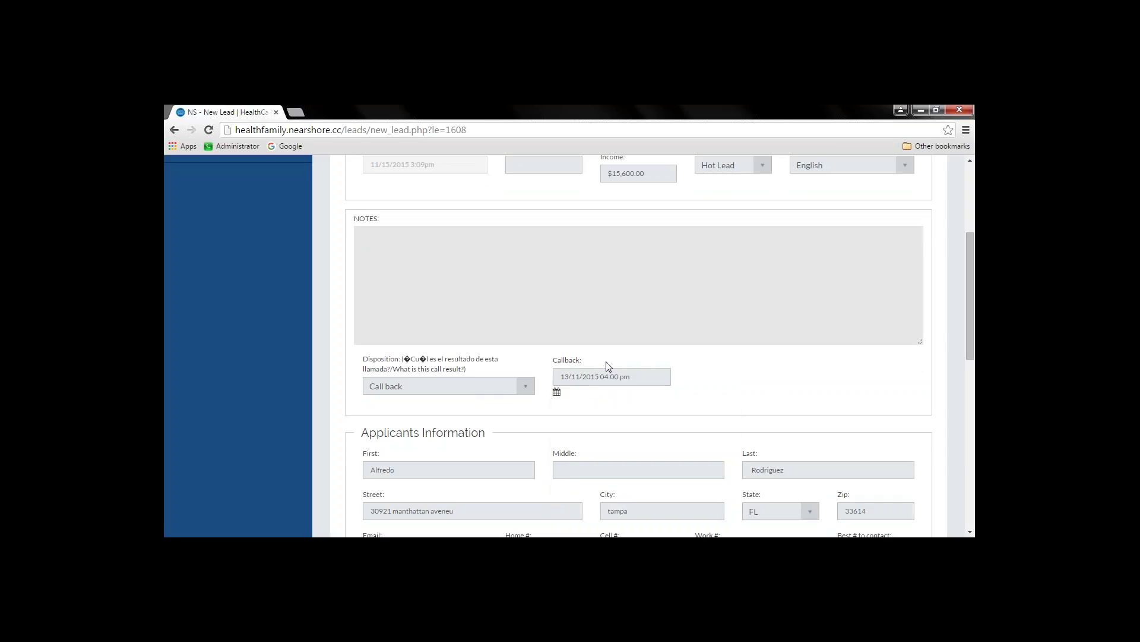
{"action": "left_click_drag", "start_coordinate": [973, 306], "coordinate": [971, 475]}
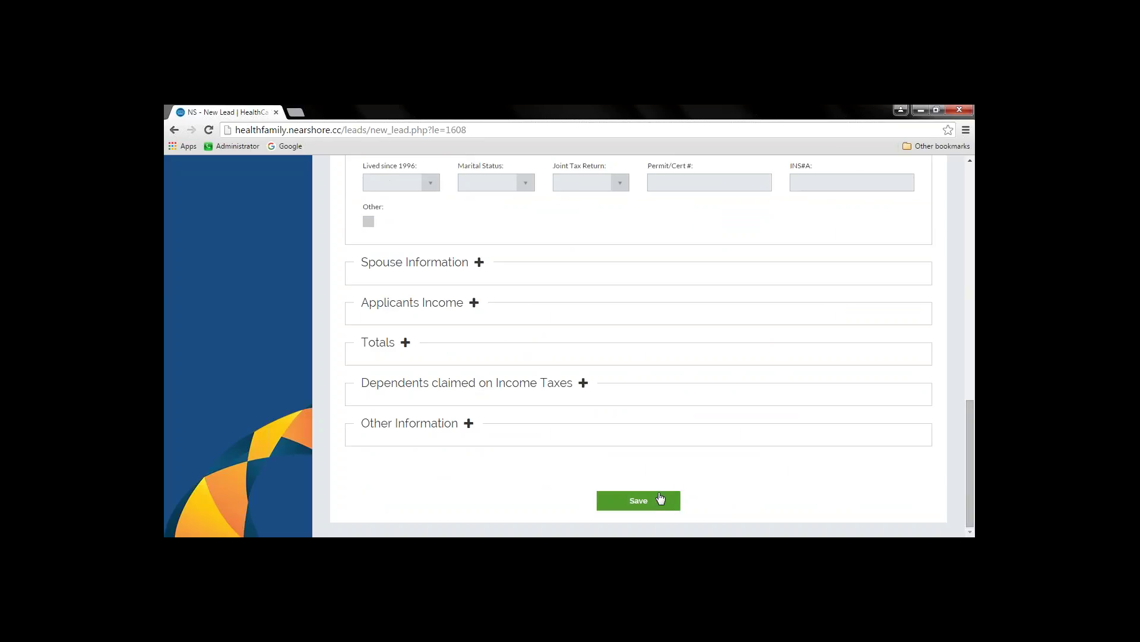
{"action": "left_click_drag", "start_coordinate": [970, 420], "coordinate": [944, 175]}
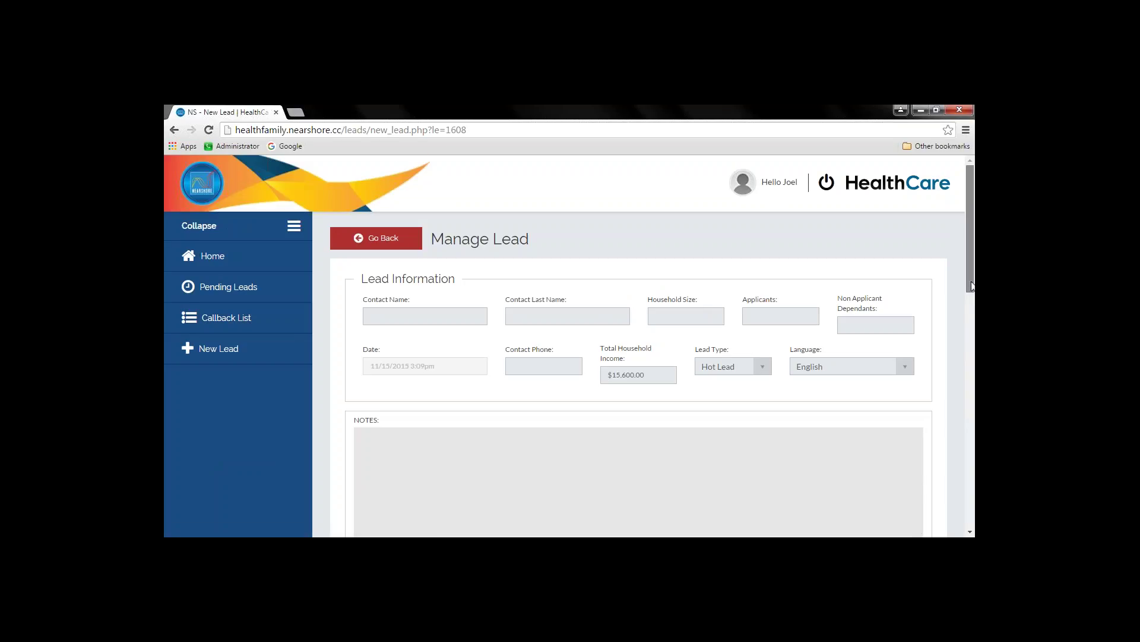
- Try the call disposition Hang up, followed by Not eligible, to compare the fields each one requires
{"action": "left_click_drag", "start_coordinate": [972, 286], "coordinate": [972, 337]}
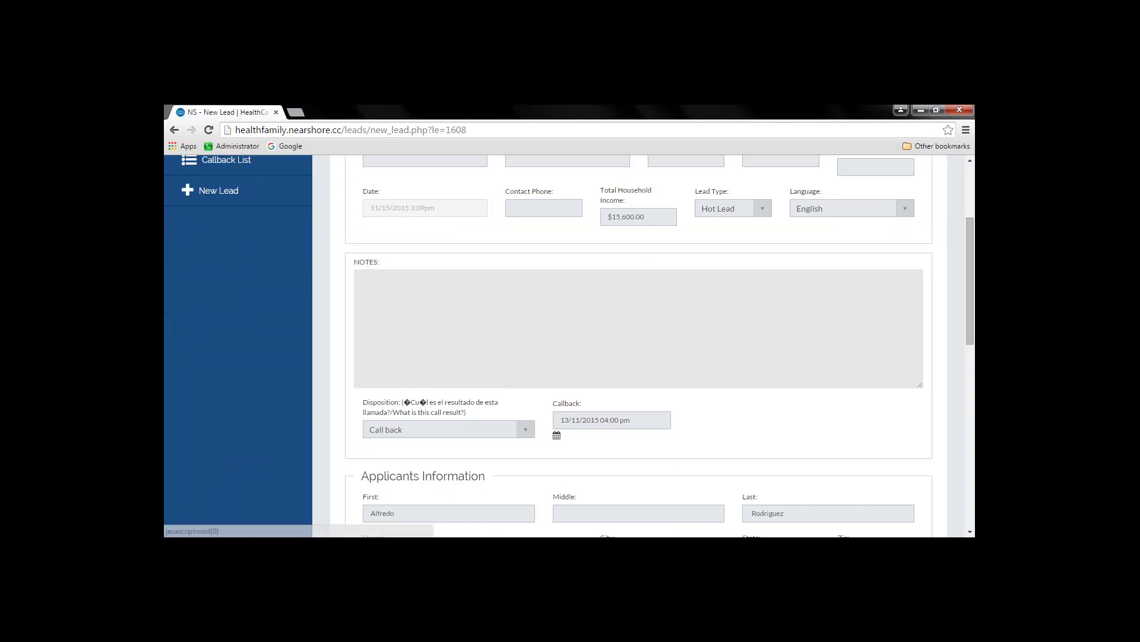
{"action": "left_click", "coordinate": [442, 428]}
{"action": "left_click", "coordinate": [442, 326]}
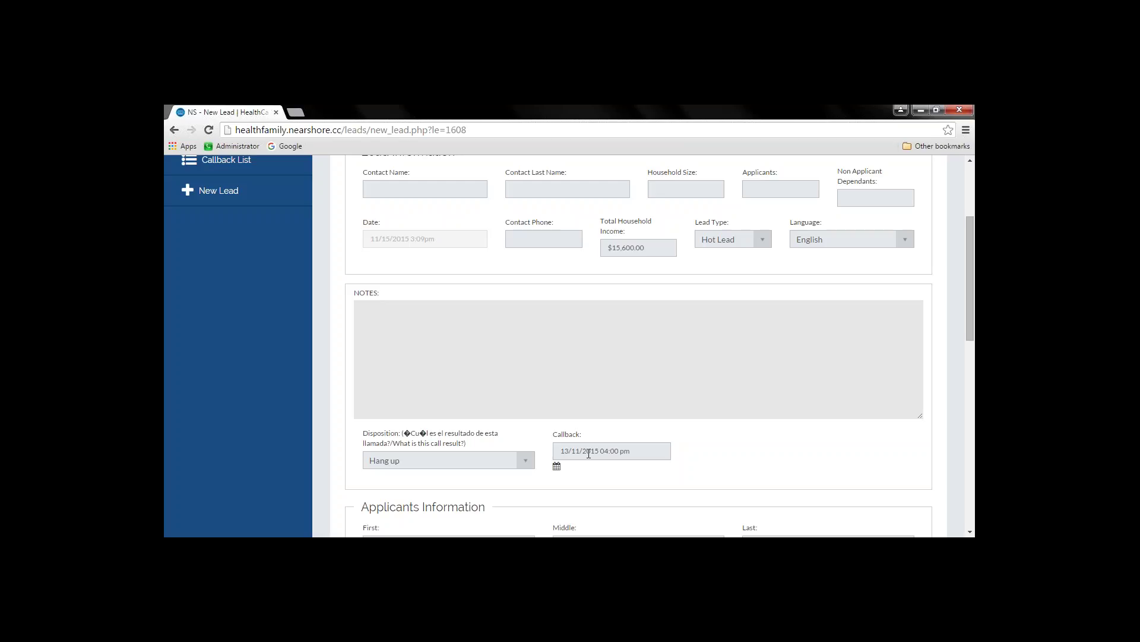
{"action": "left_click", "coordinate": [527, 458]}
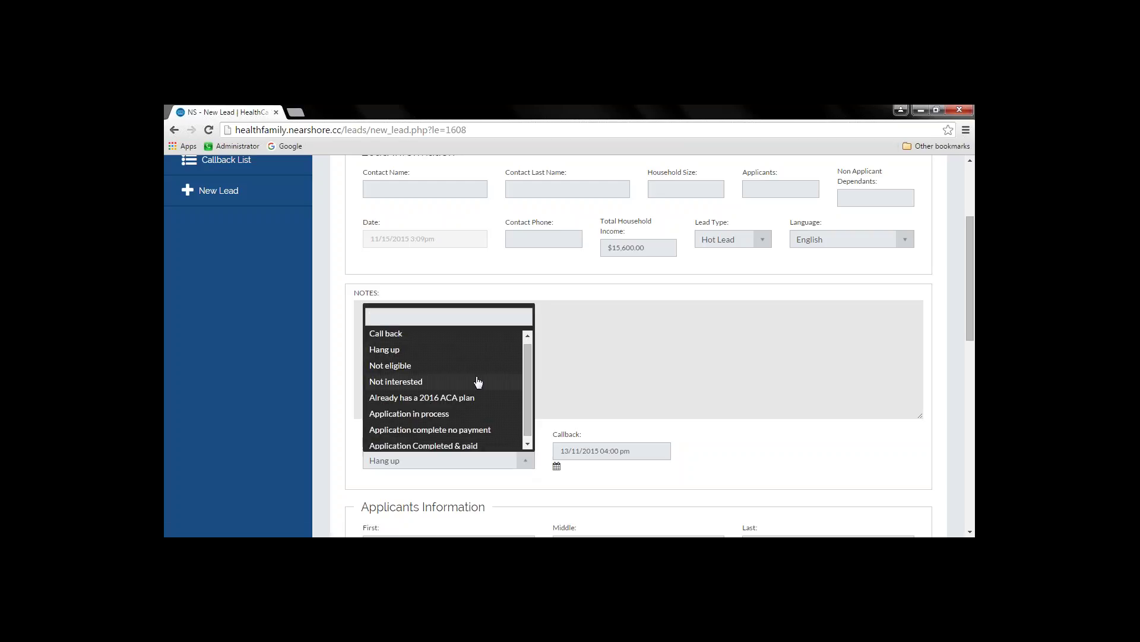
{"action": "left_click", "coordinate": [476, 373]}
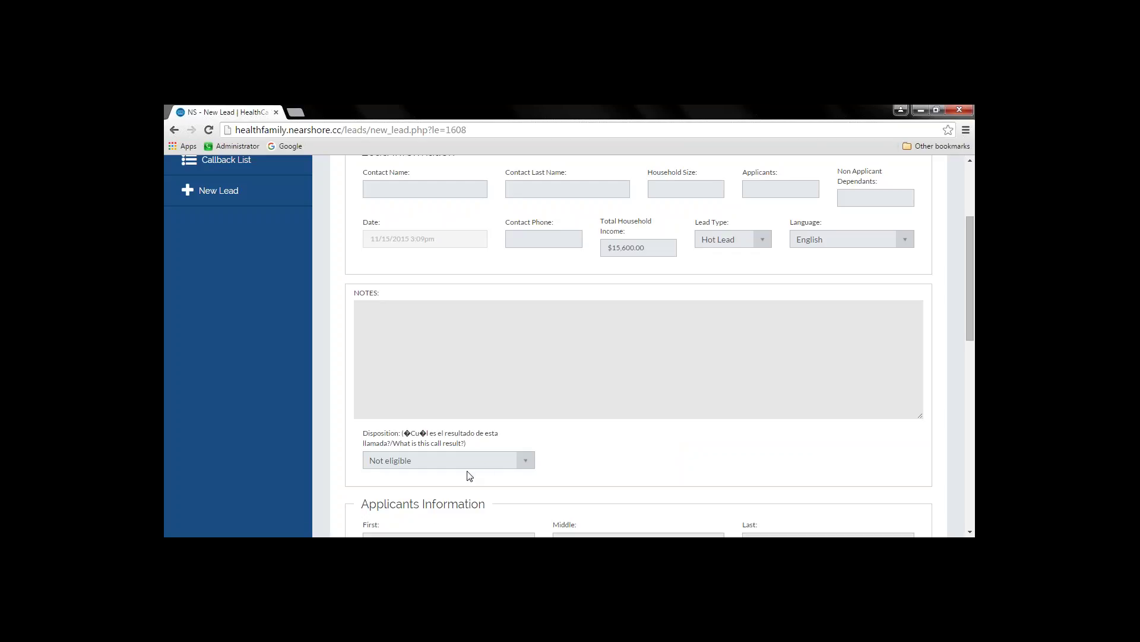
- Try the call disposition Not interested, followed by Already has a 2016 ACA plan
{"action": "left_click", "coordinate": [481, 466]}
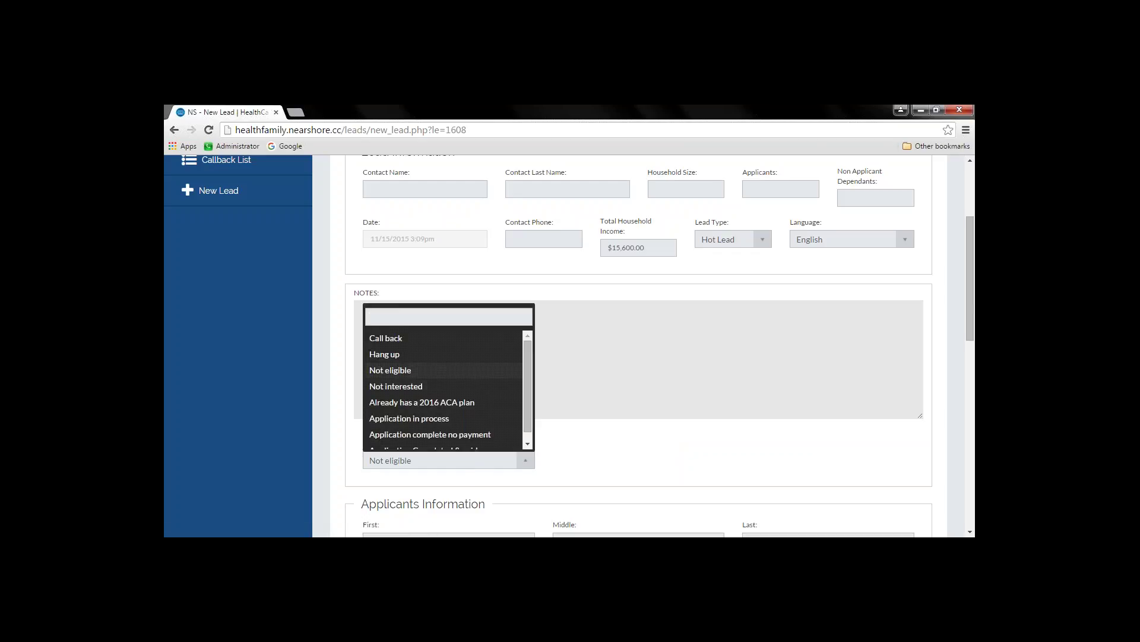
{"action": "left_click", "coordinate": [453, 385]}
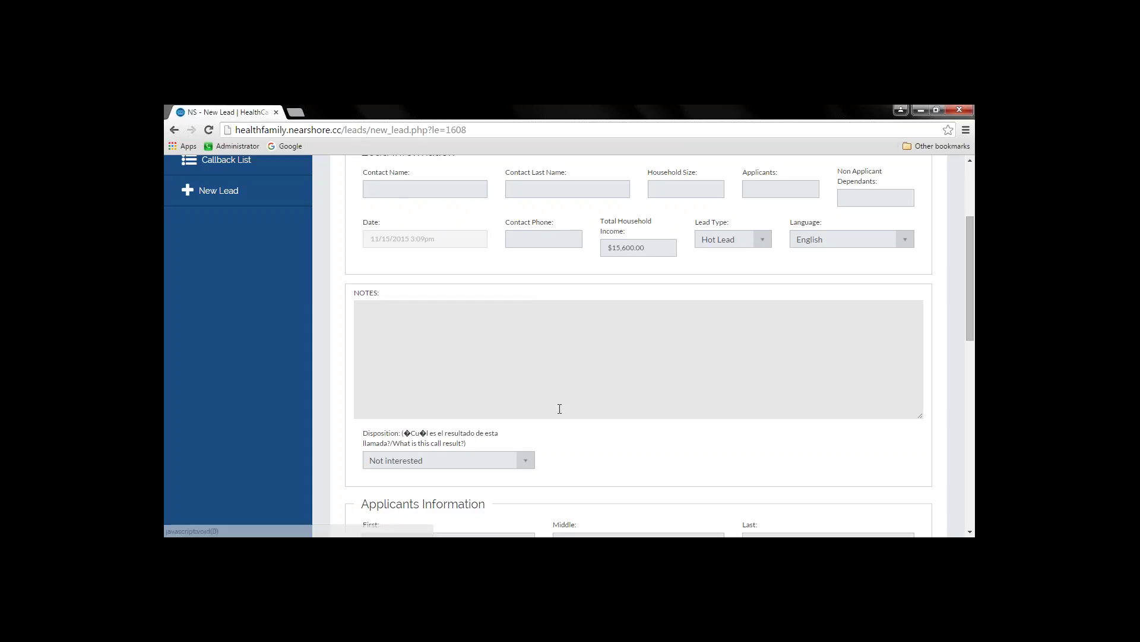
{"action": "left_click", "coordinate": [492, 461]}
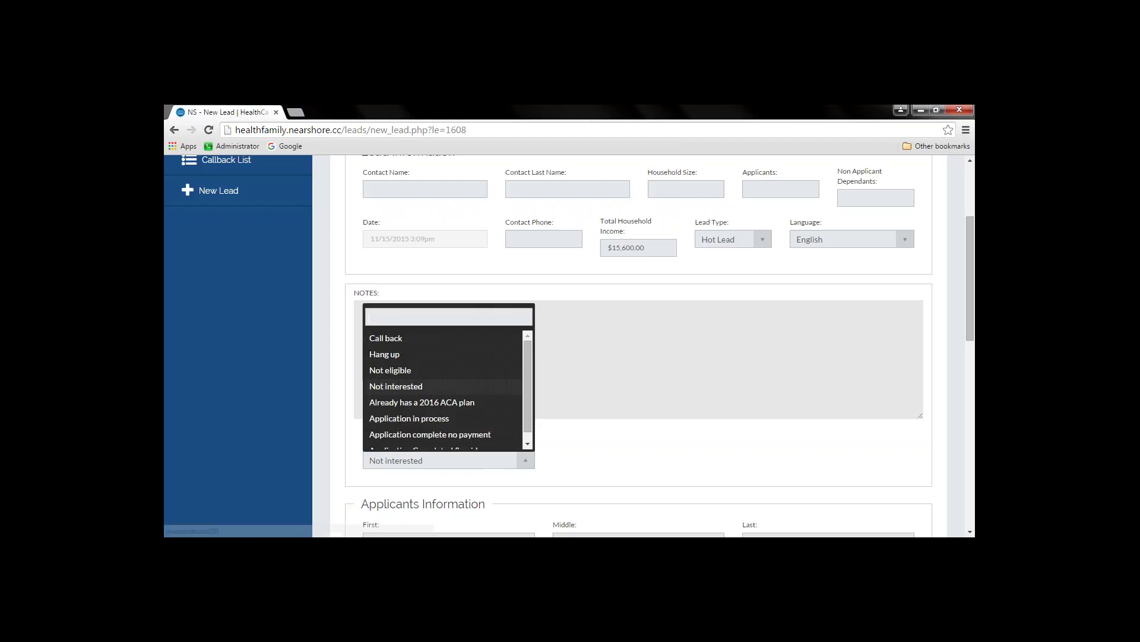
{"action": "left_click", "coordinate": [469, 404]}
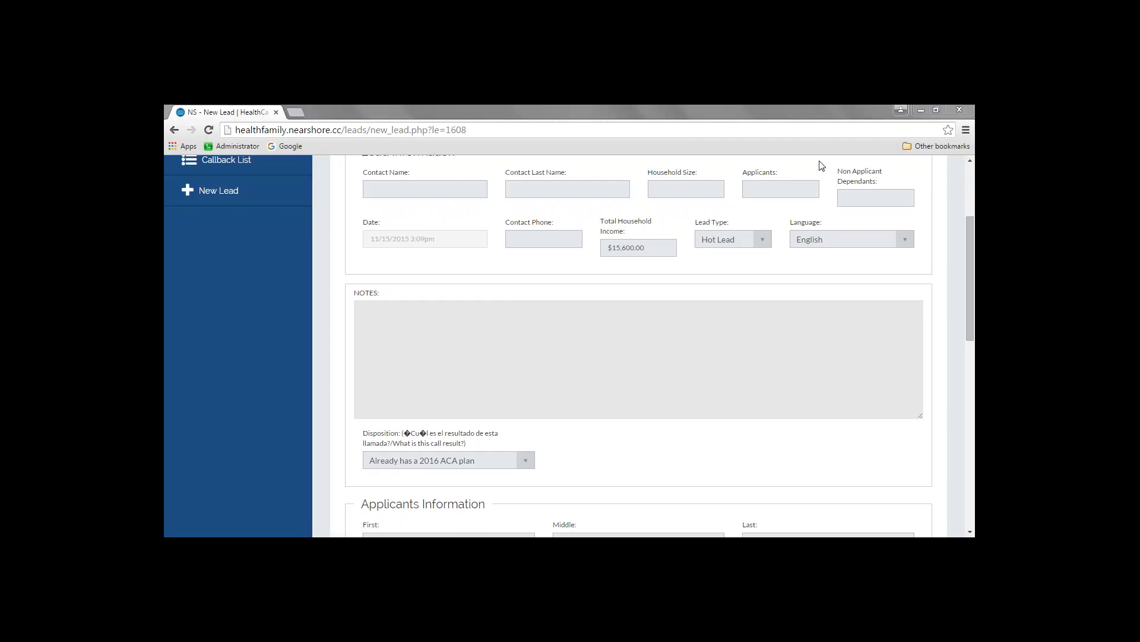
{"action": "left_click", "coordinate": [534, 428]}
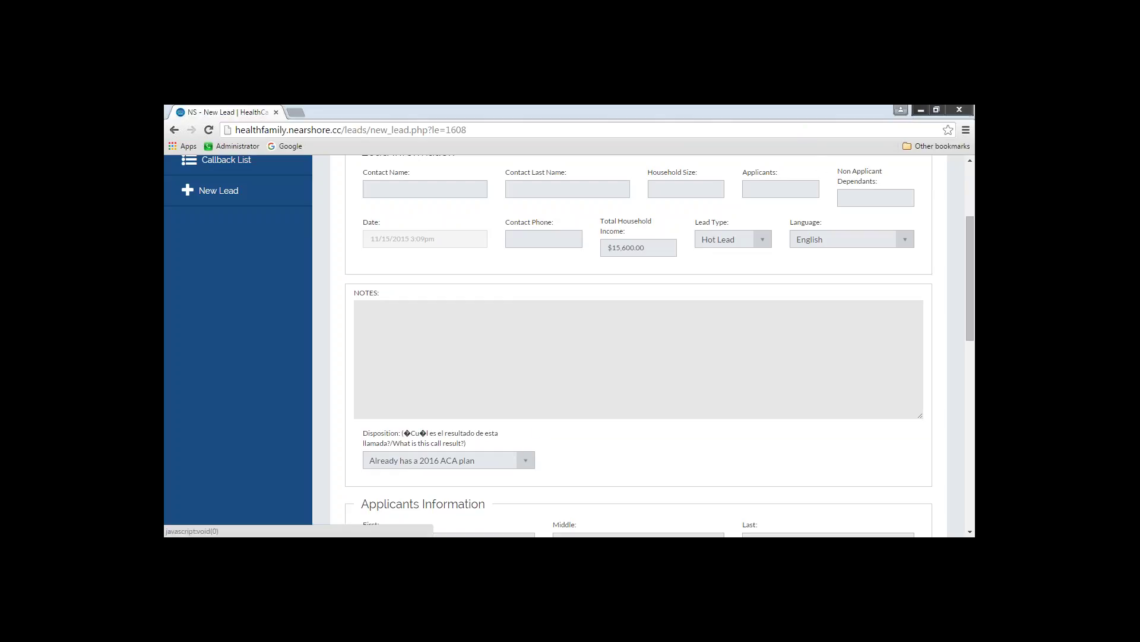
- Set the call disposition to Application in process and view the callback calendar without picking a date
{"action": "left_click", "coordinate": [515, 465]}
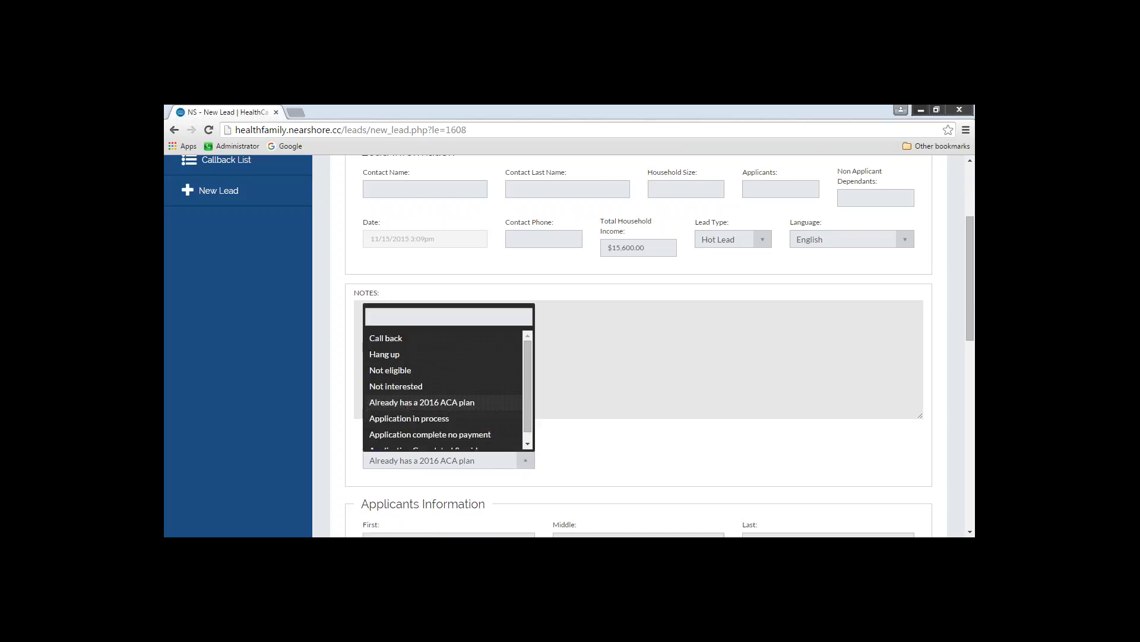
{"action": "left_click", "coordinate": [489, 416]}
{"action": "scroll", "coordinate": [488, 416], "scroll_direction": "down", "scroll_amount": 1}
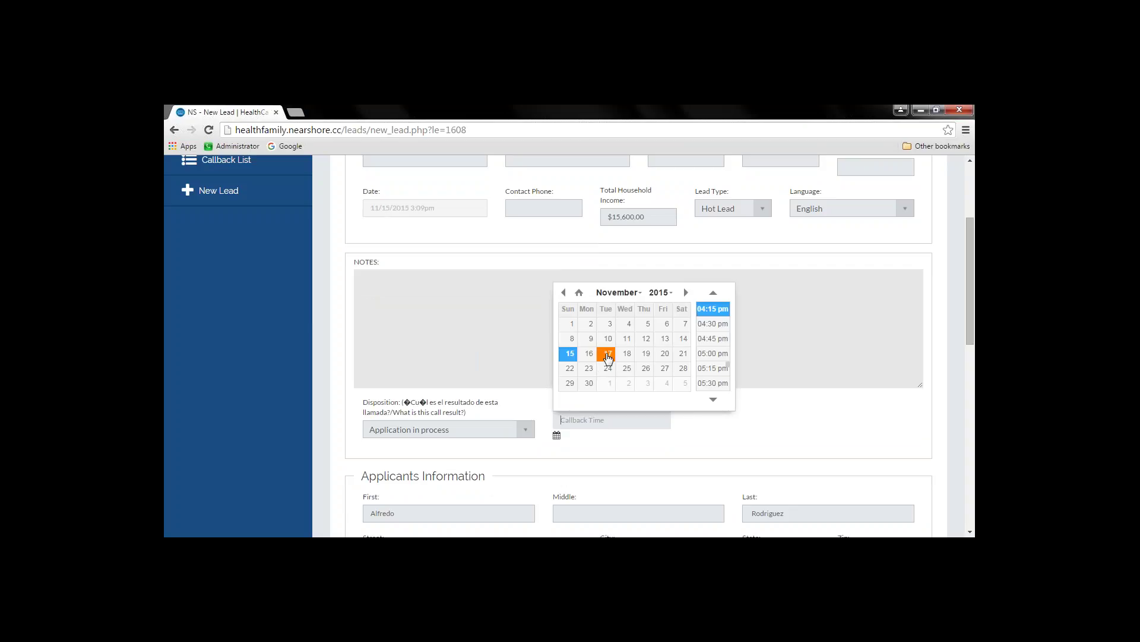
{"action": "left_click", "coordinate": [764, 416]}
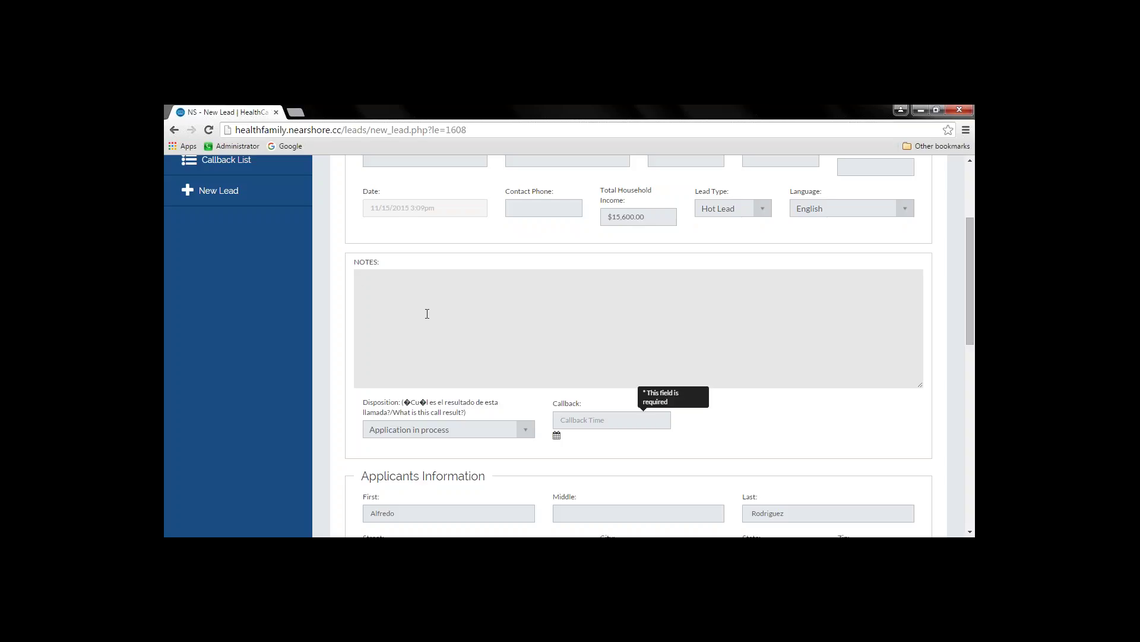
{"action": "left_click", "coordinate": [425, 313]}
- Switch the call disposition to Application complete no payment, and finally to Application Completed & paid
{"action": "left_click", "coordinate": [445, 429]}
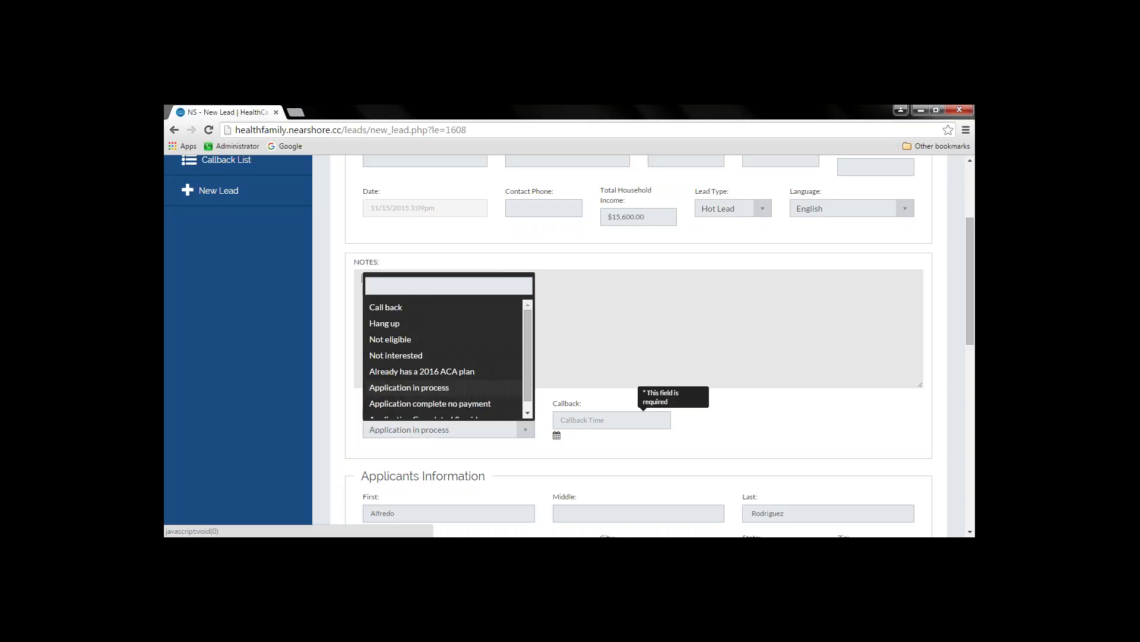
{"action": "left_click", "coordinate": [456, 400]}
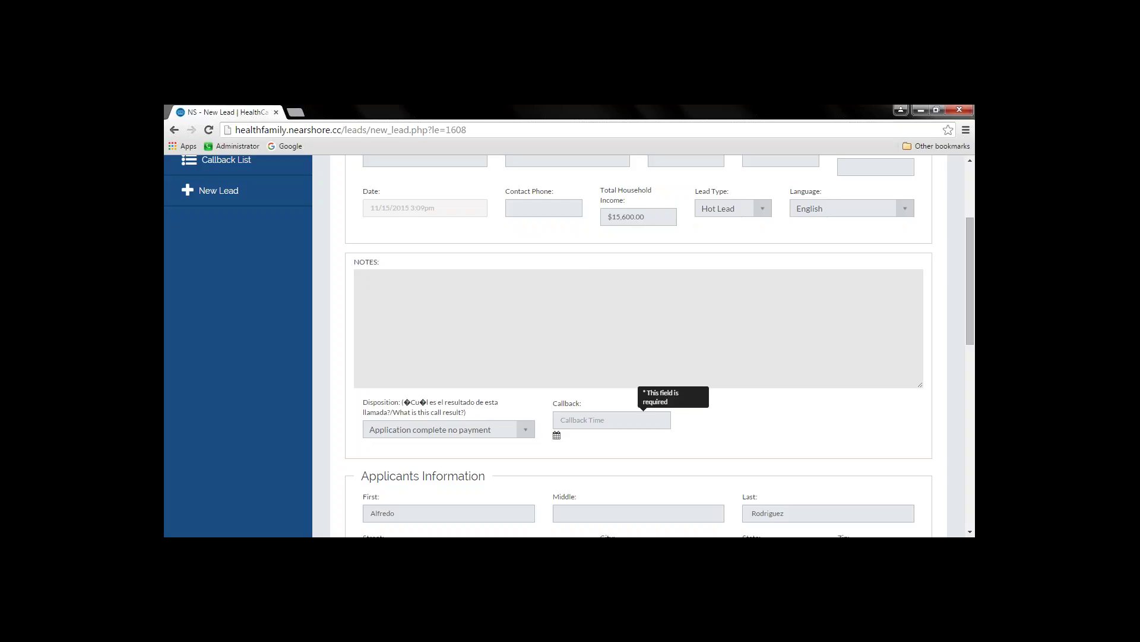
{"action": "left_click", "coordinate": [457, 345]}
{"action": "left_click", "coordinate": [487, 429]}
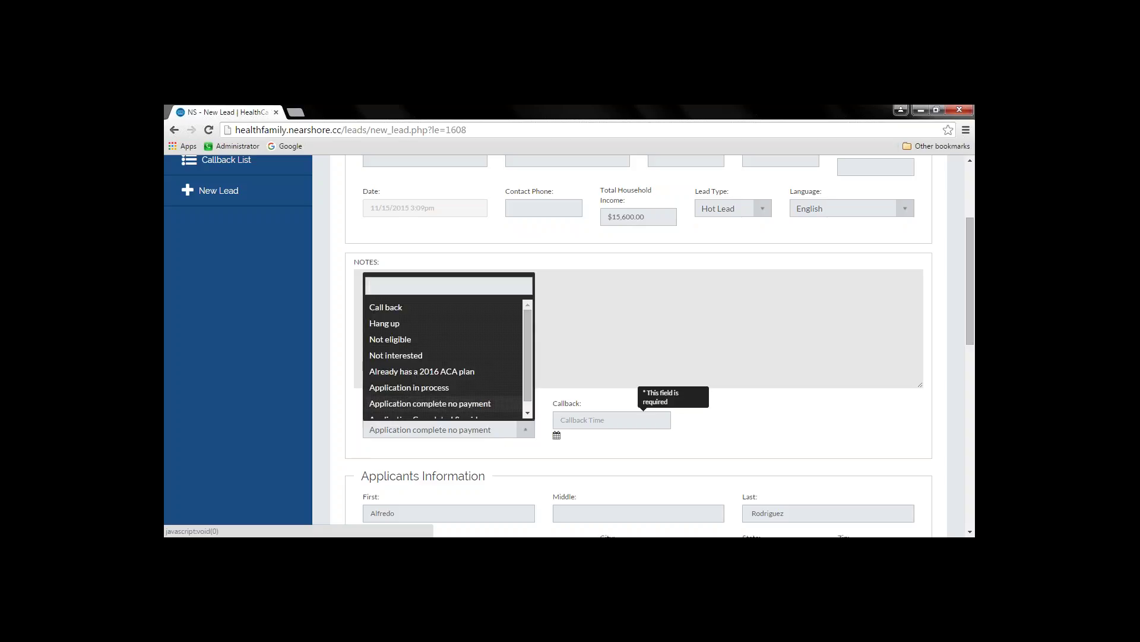
{"action": "left_click", "coordinate": [487, 415]}
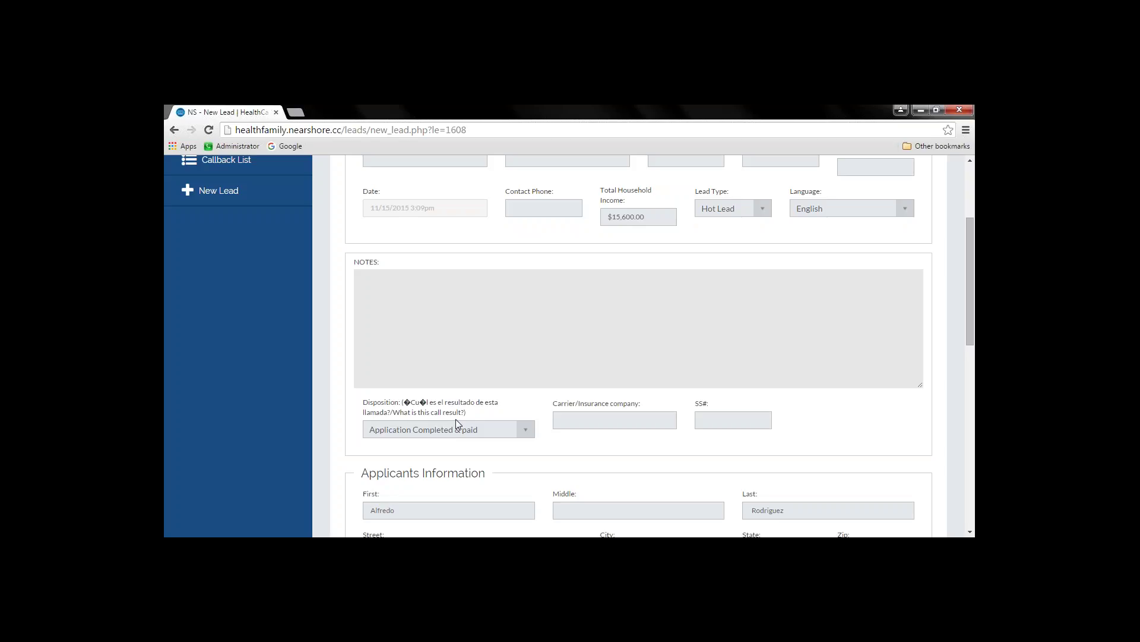
- Check the Carrier/Insurance company and SS# fields required for a completed and paid application, and view the remaining sections down to Save
{"action": "left_click", "coordinate": [597, 416]}
{"action": "left_click", "coordinate": [723, 423]}
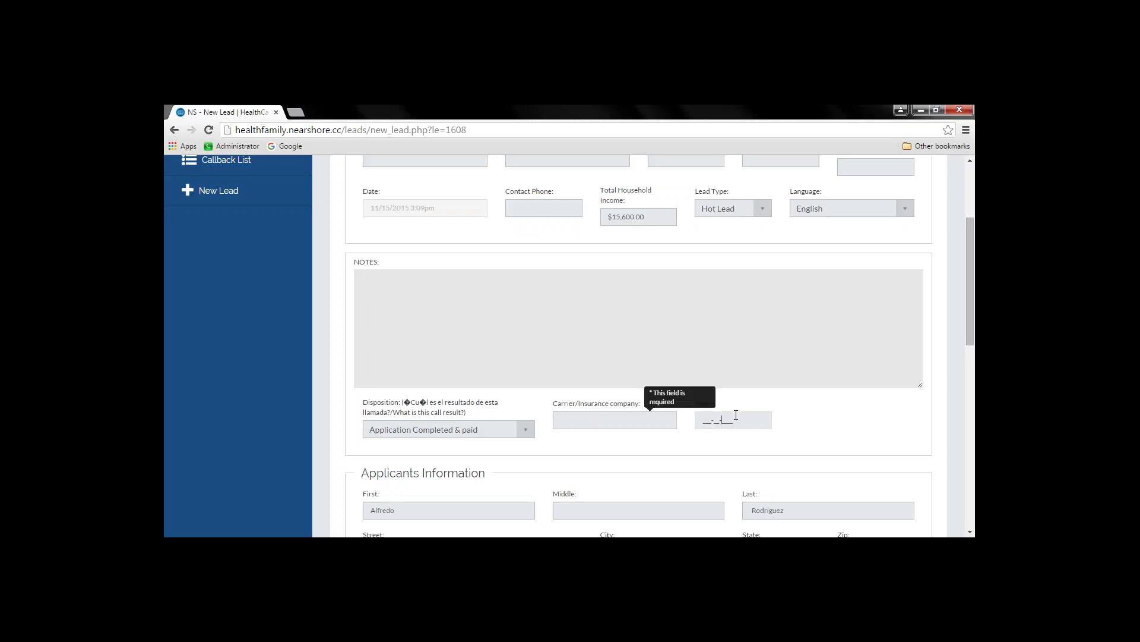
{"action": "double_click", "coordinate": [735, 421]}
{"action": "left_click_drag", "start_coordinate": [967, 313], "coordinate": [968, 494]}
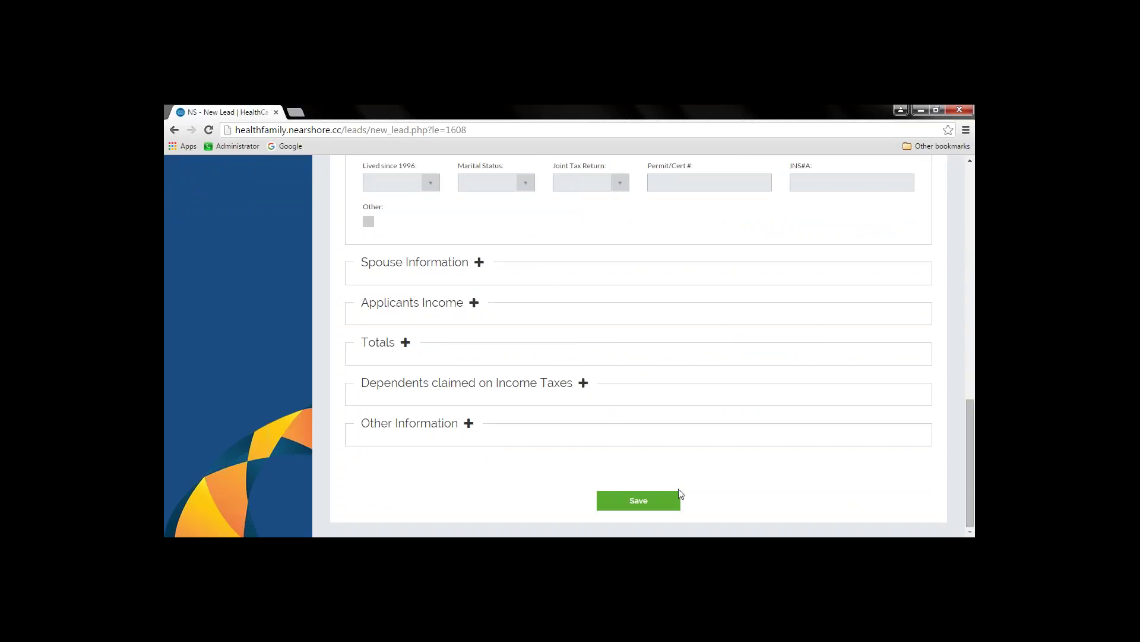
{"action": "left_click_drag", "start_coordinate": [970, 416], "coordinate": [967, 150]}
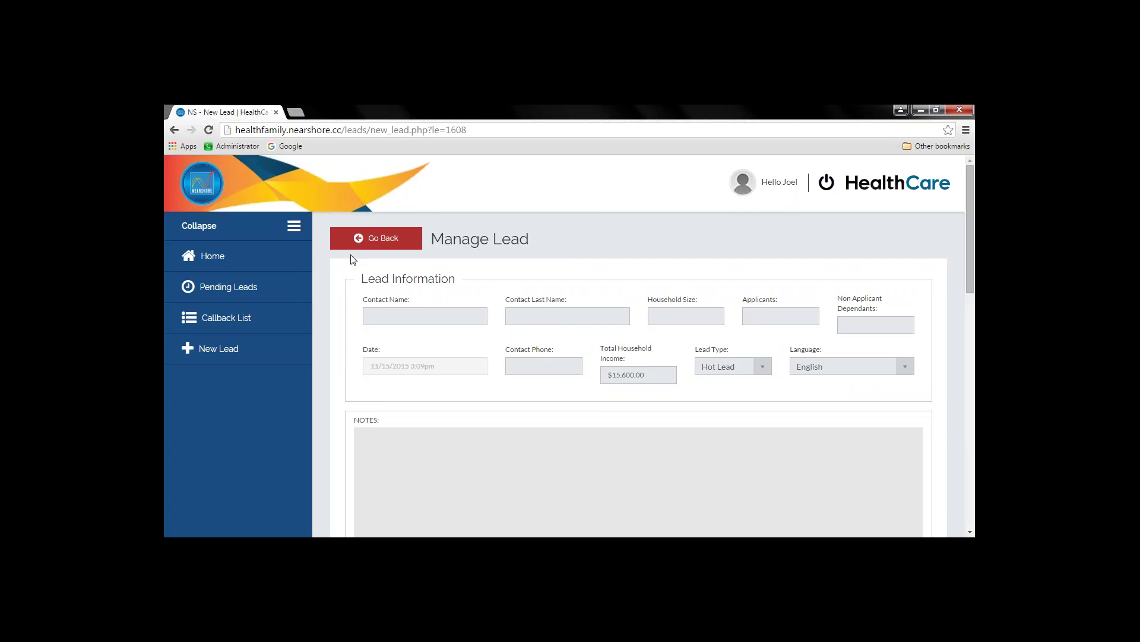
- Leave the lead unsaved, view the callback list by way of the home dashboard, and log out of the portal
{"action": "left_click", "coordinate": [252, 257]}
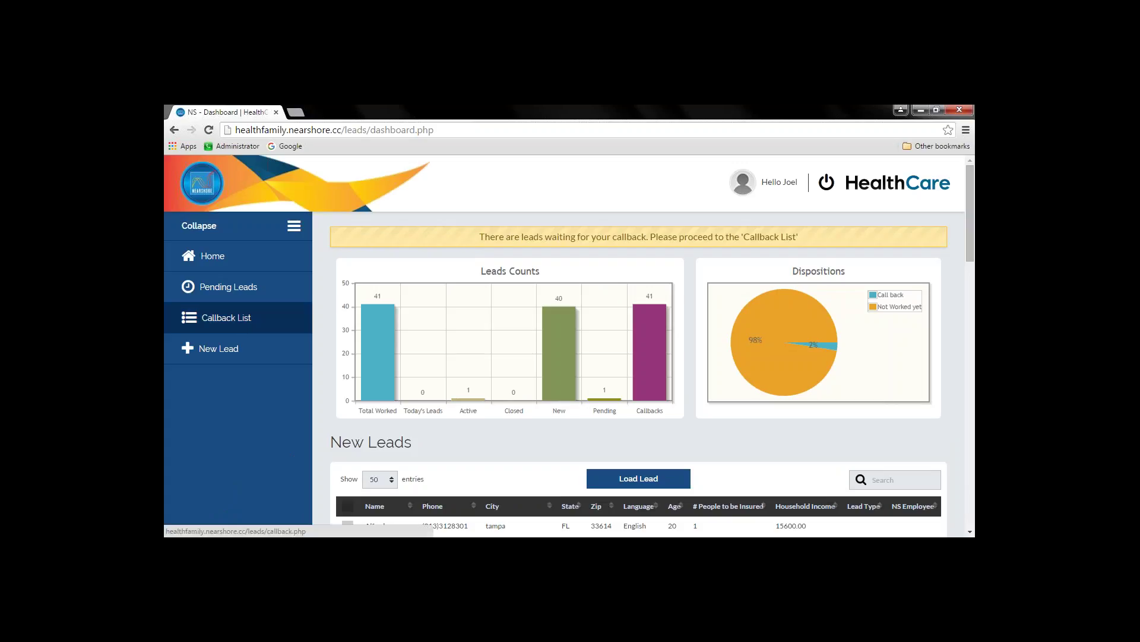
{"action": "left_click", "coordinate": [240, 327]}
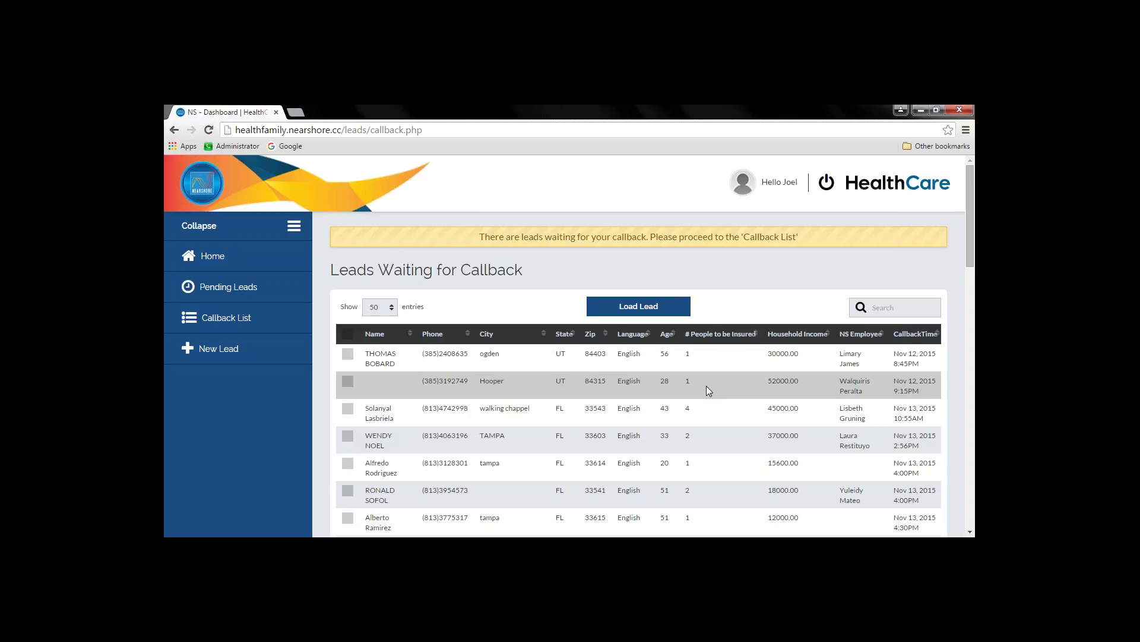
{"action": "left_click", "coordinate": [830, 185]}
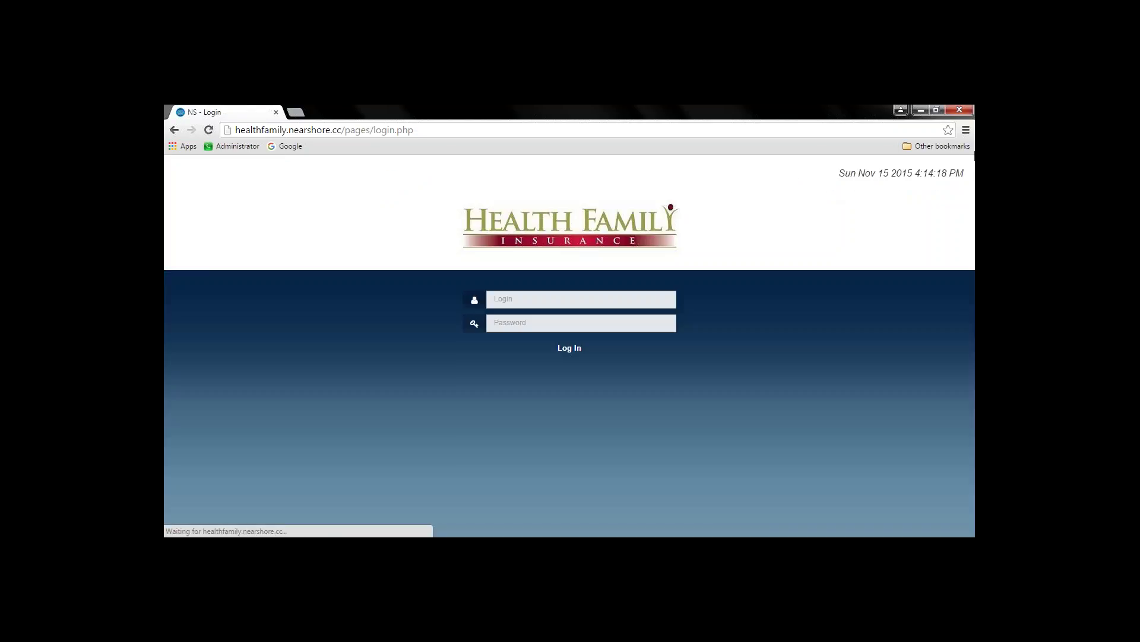